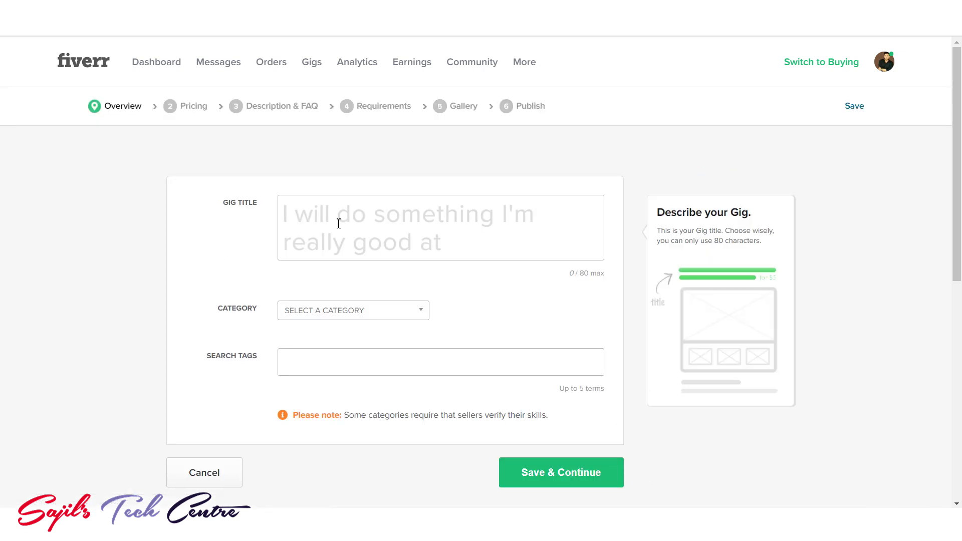
- Switch to Photoshop and check the QR code banner's pixel dimensions in Image Size without changing them
left_click(344, 216)
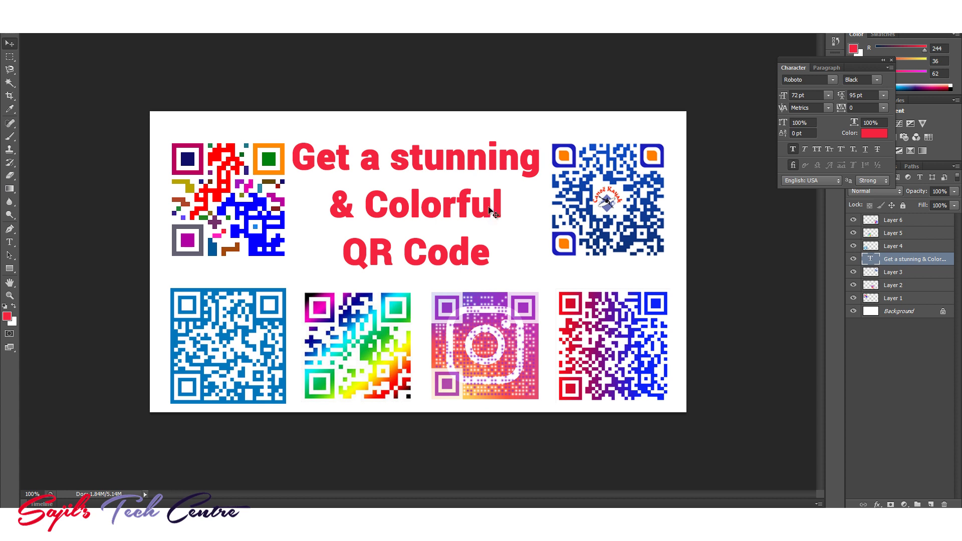
right_click(488, 210)
left_click(492, 217)
key("alt+i")
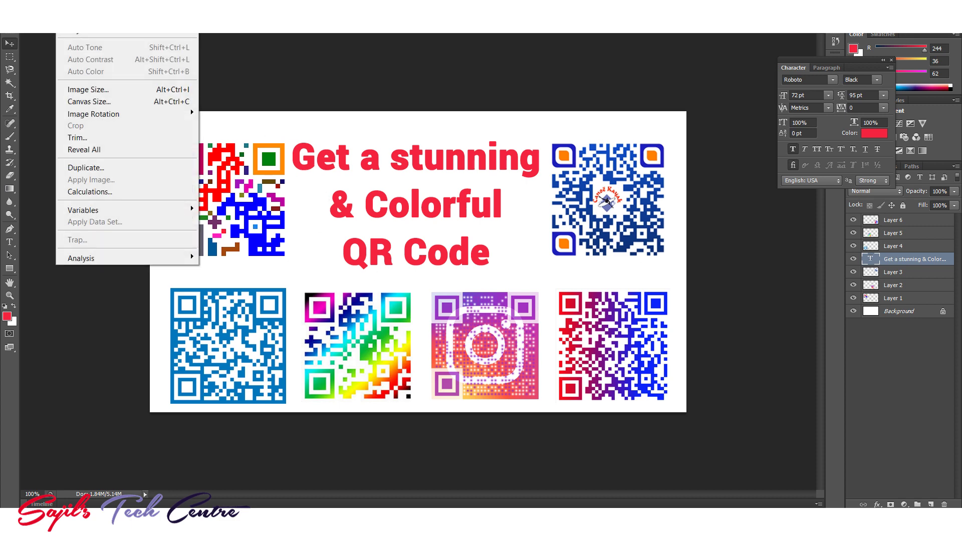
left_click(96, 89)
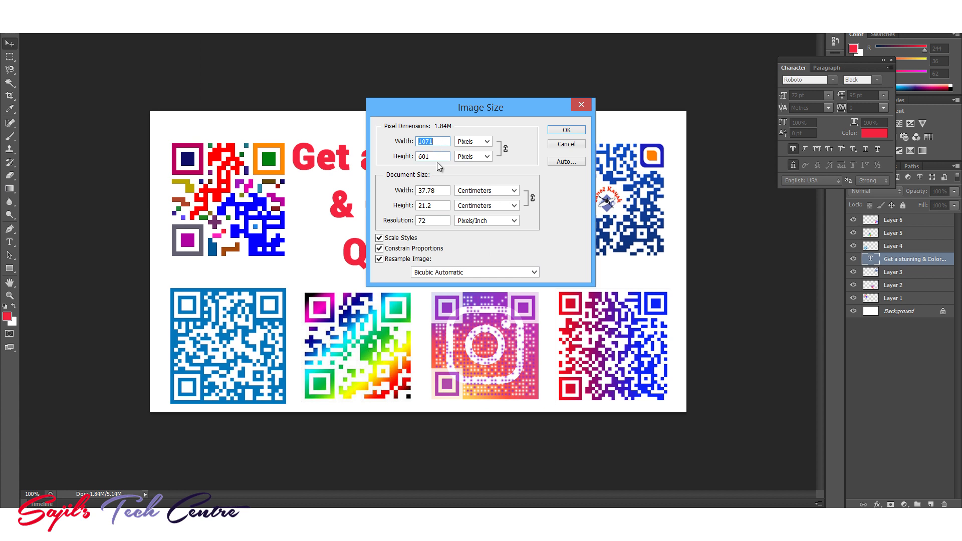
double_click(436, 157)
left_click(565, 145)
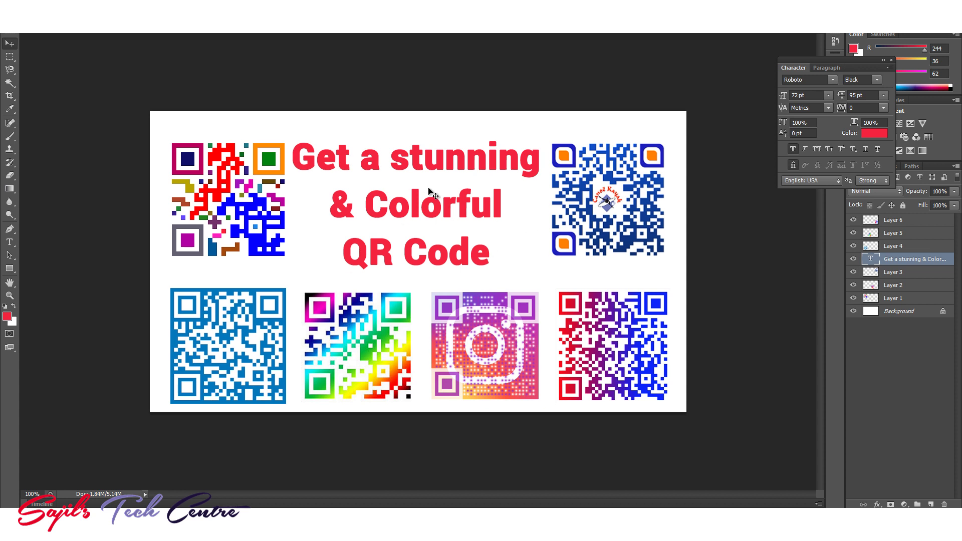
right_click(501, 209)
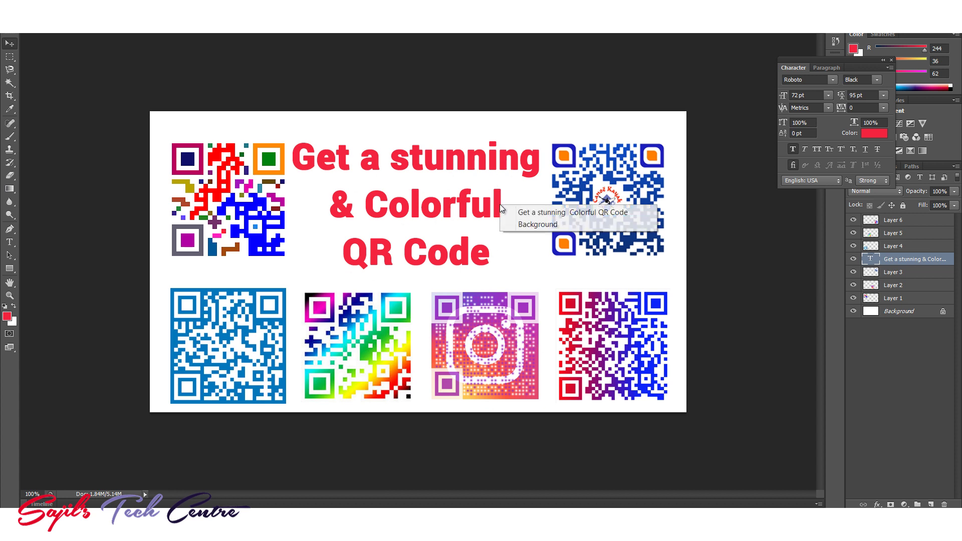
left_click(502, 210)
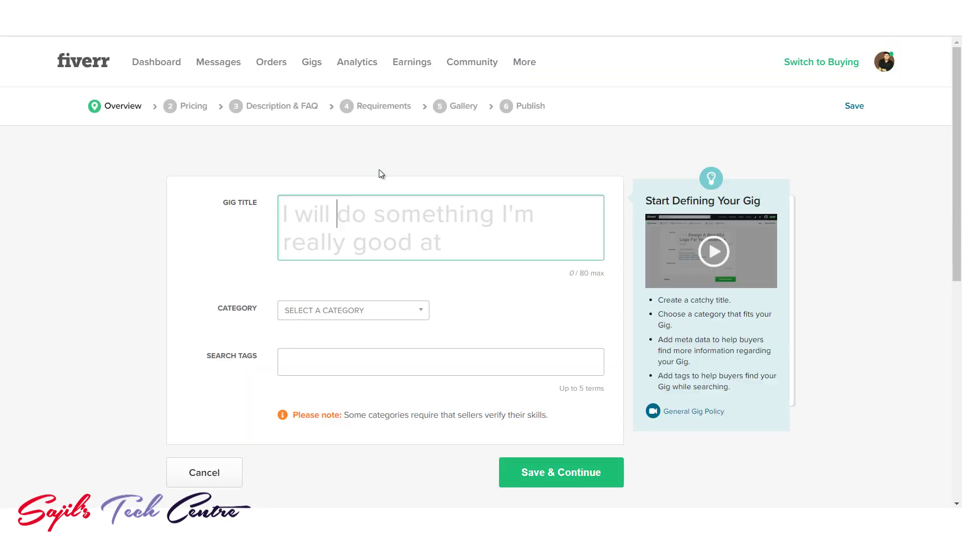
- Return to the Fiverr gig form and enter the gig title "create a stunning colorful QR code"
left_click(345, 216)
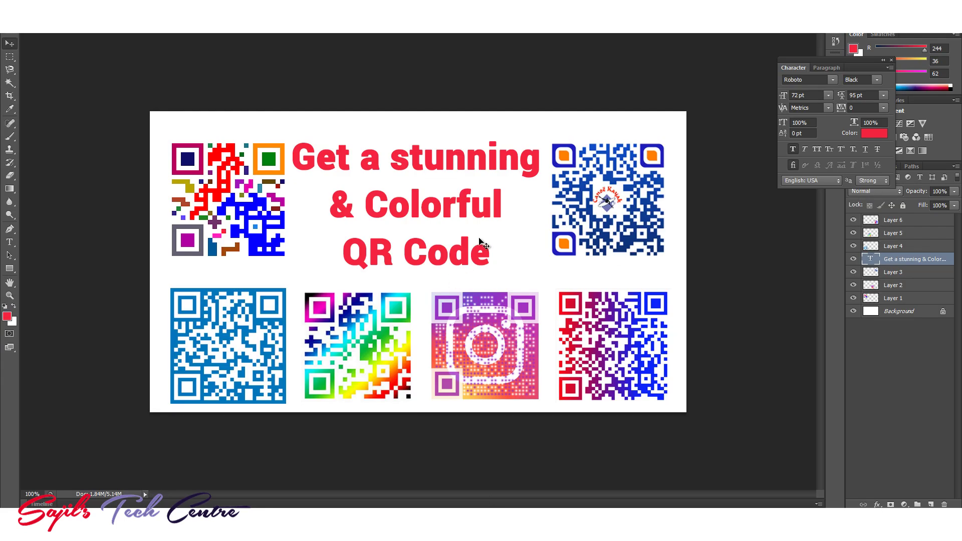
mouse_move(377, 521)
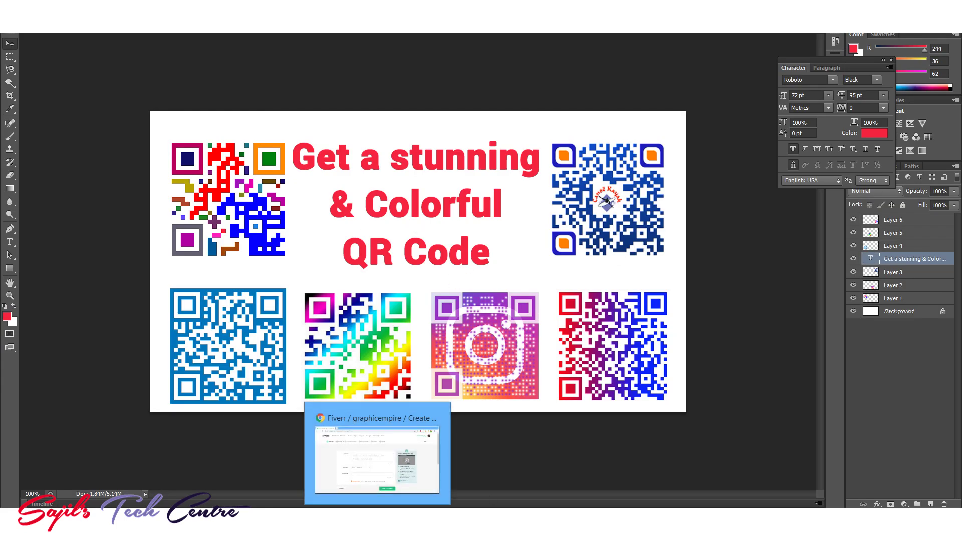
left_click(378, 466)
left_click_drag(479, 243, 344, 221)
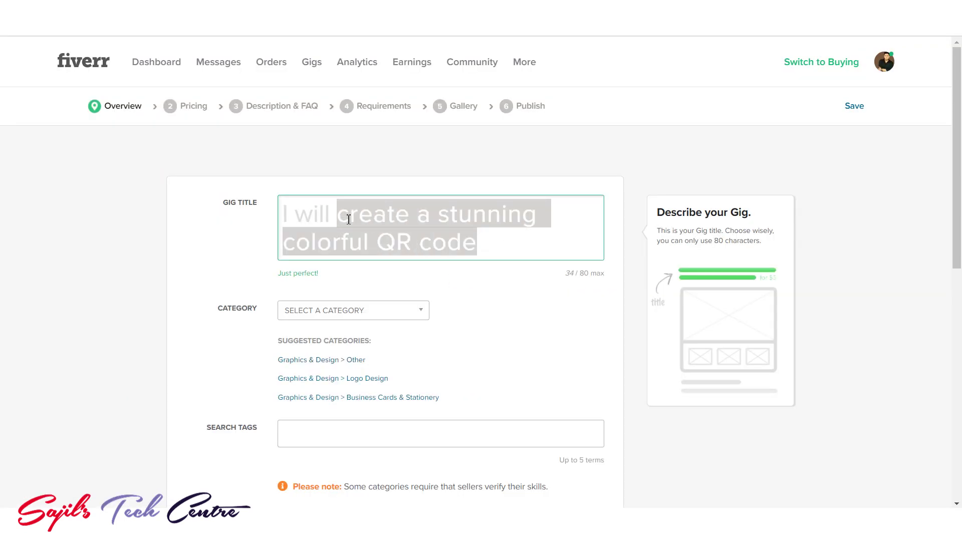
left_click(450, 175)
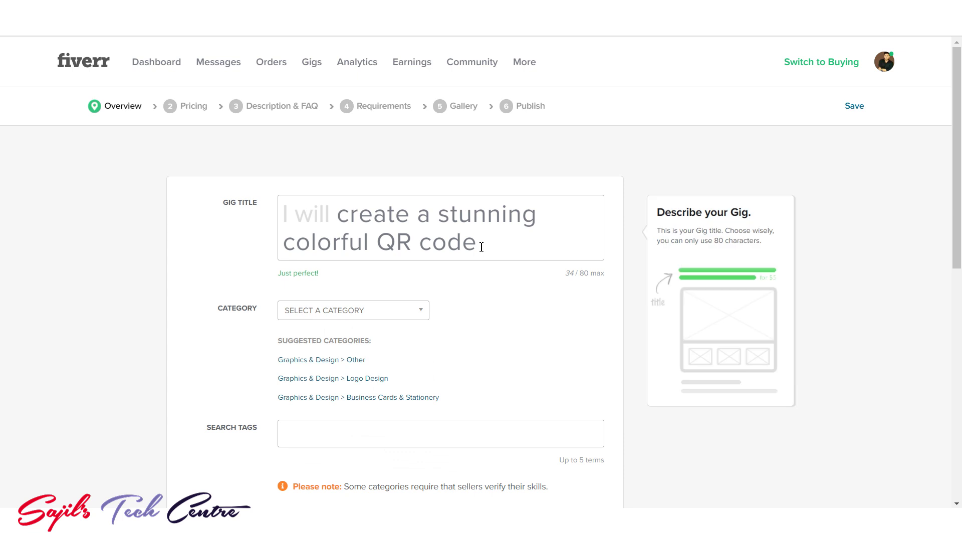
- Set the gig category to the suggested Graphics & Design > Business Cards & Stationery and the main type to Stationery
scroll(943, 204, "down", 2)
mouse_move(397, 243)
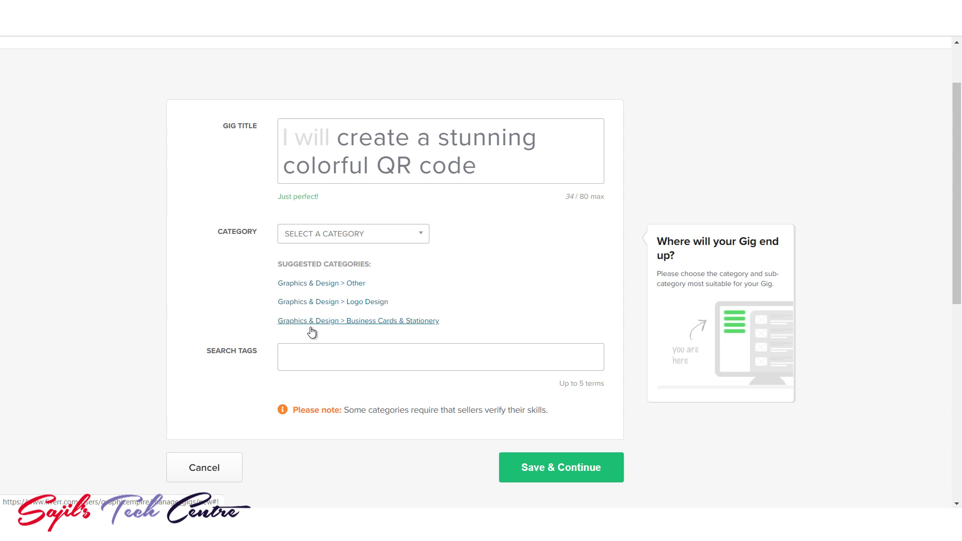
left_click(353, 326)
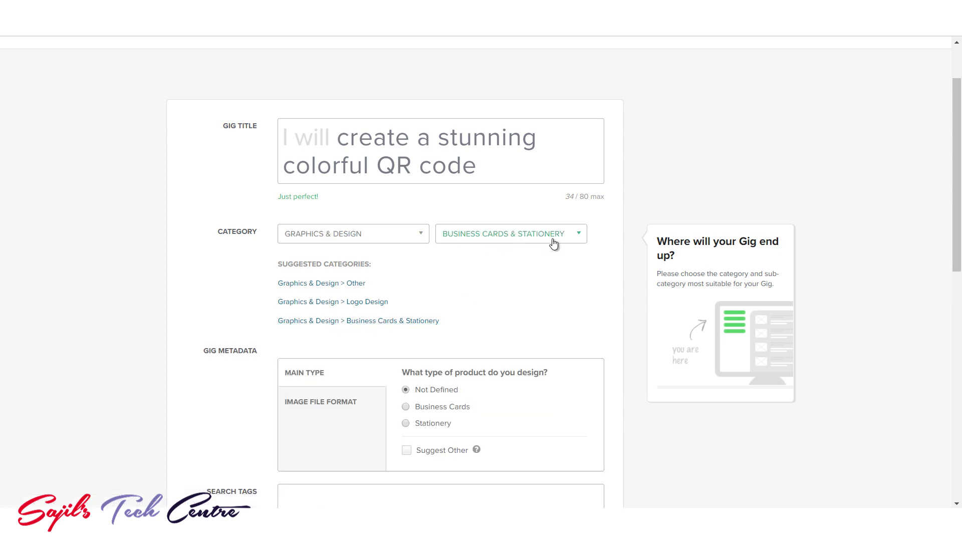
scroll(492, 271, "down", 2)
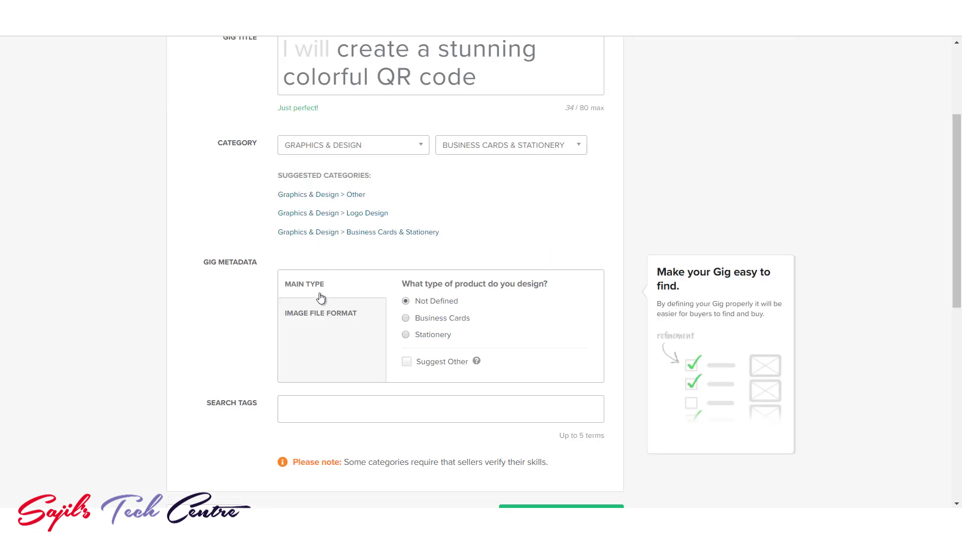
left_click(421, 335)
- Open the image file format metadata, and check the download formats offered by QRCode Monkey in a new browser tab
left_click(325, 314)
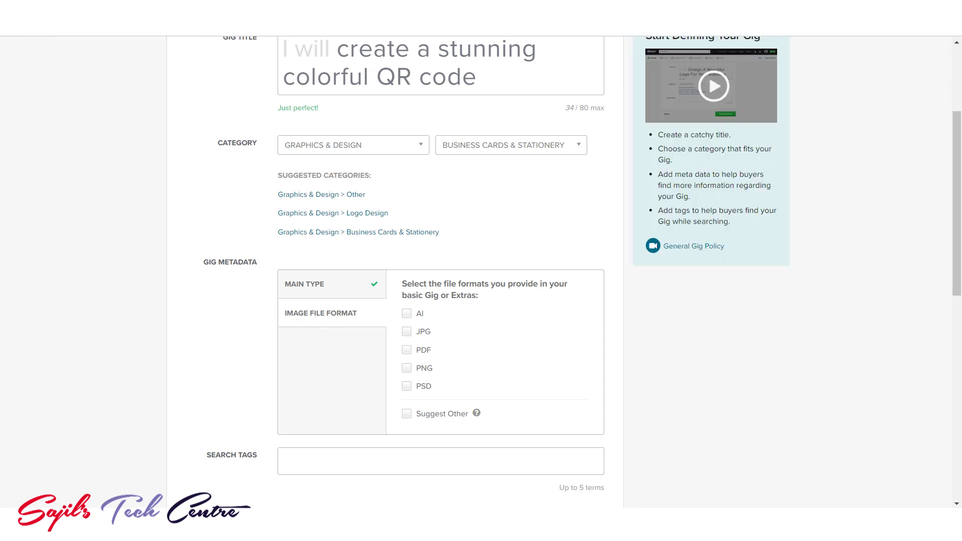
left_click(190, 33)
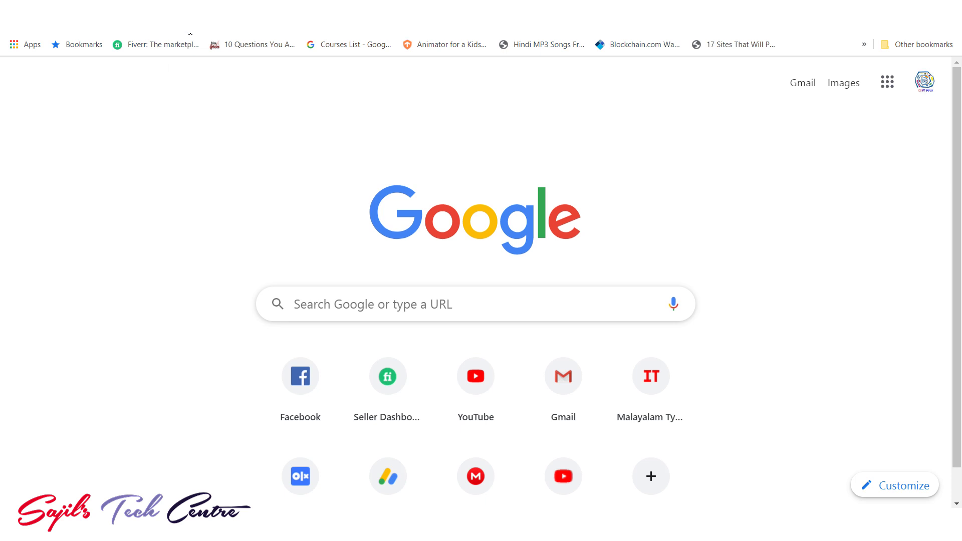
type("qr")
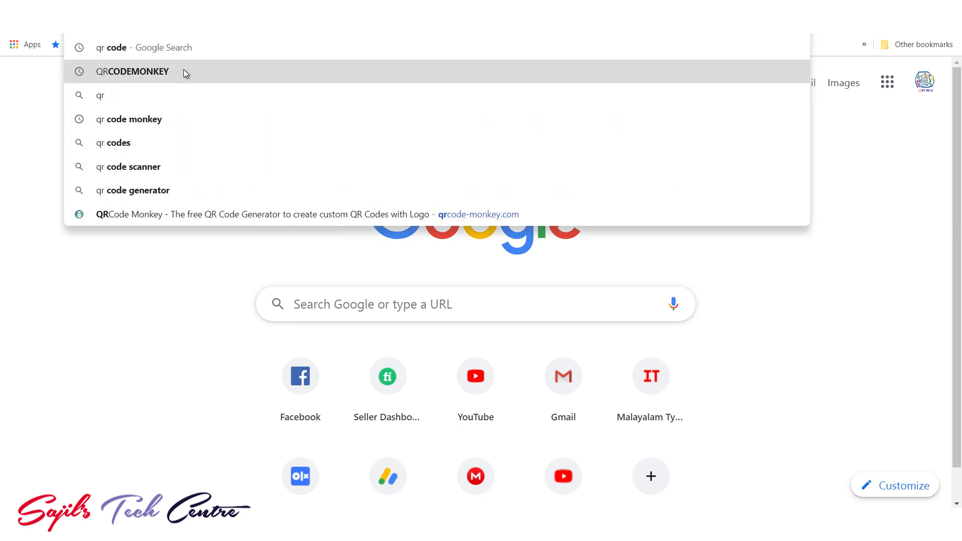
left_click(183, 70)
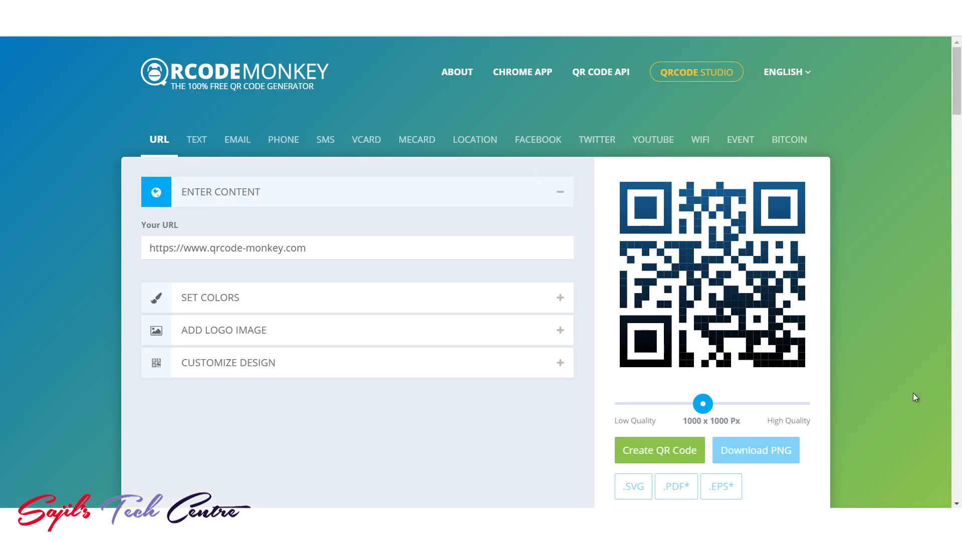
scroll(643, 287, "down", 4)
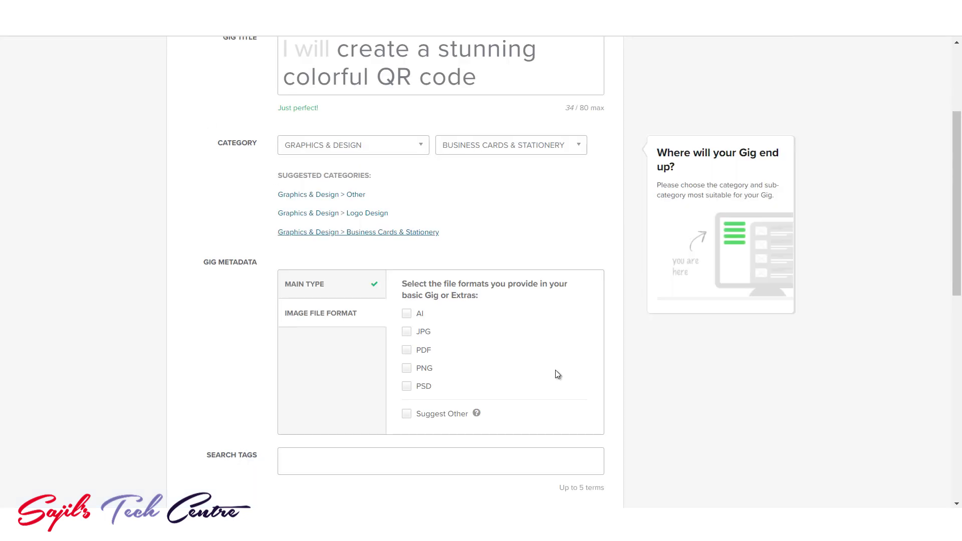
- Return to the Fiverr gig form, select PNG as the image file format and suggest "eps" as another format
left_click(409, 372)
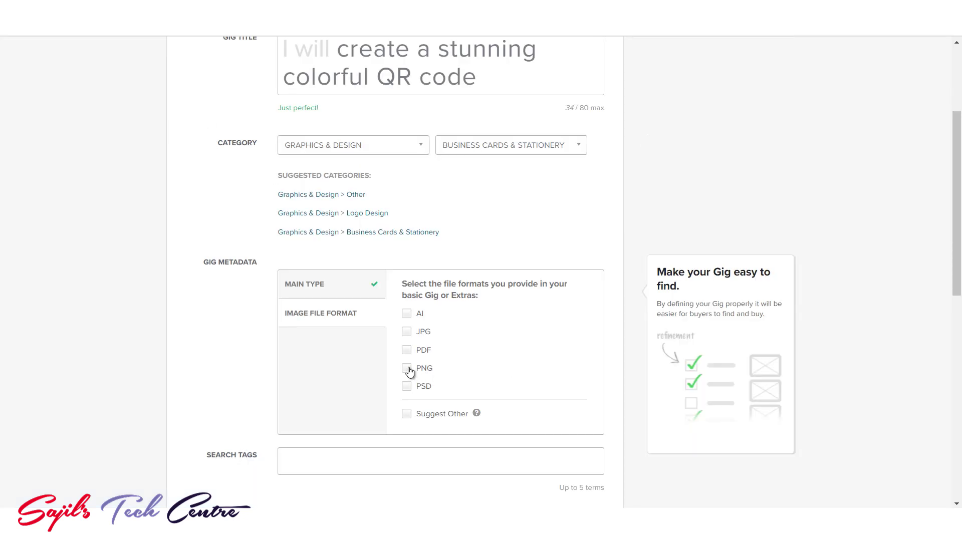
left_click(407, 351)
left_click(406, 417)
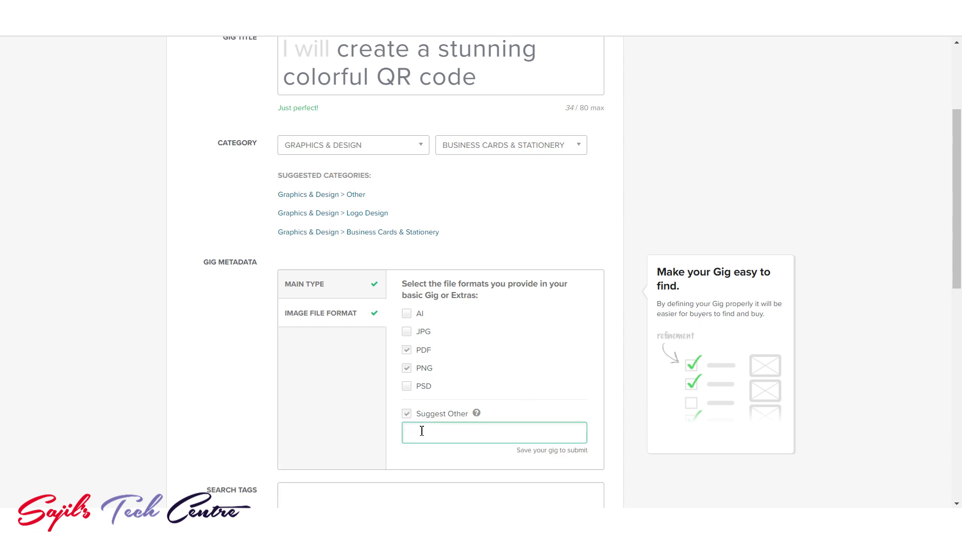
type("eps")
- Add the search tags "qr codes", "barcode" and "branding" to the gig
scroll(481, 429, "down", 4)
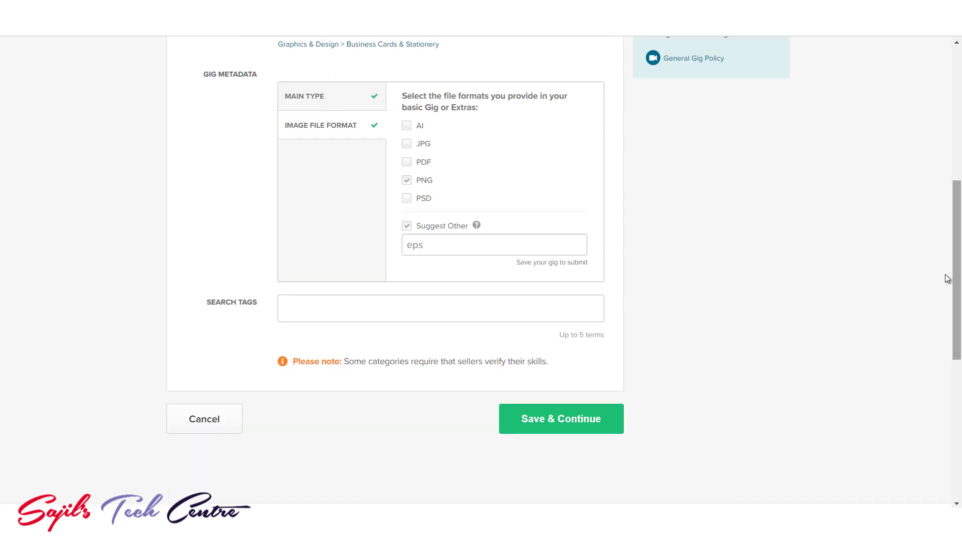
left_click(311, 310)
type("qr code")
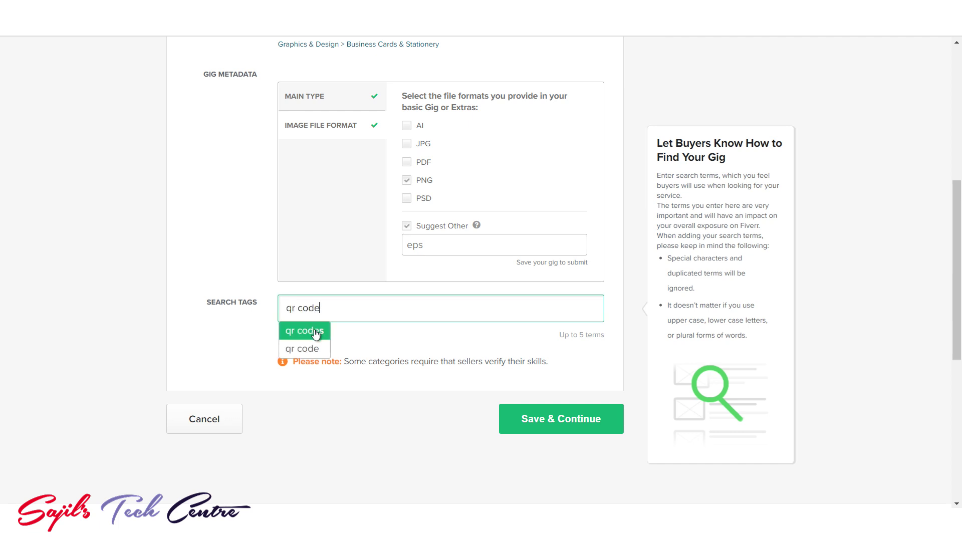
left_click(318, 330)
type("bar")
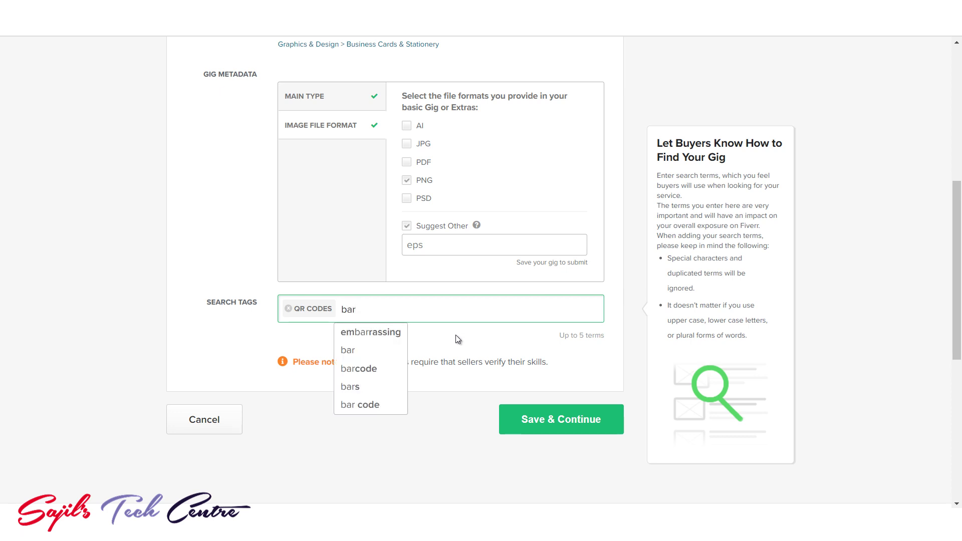
type("code")
key("Return")
type("brand")
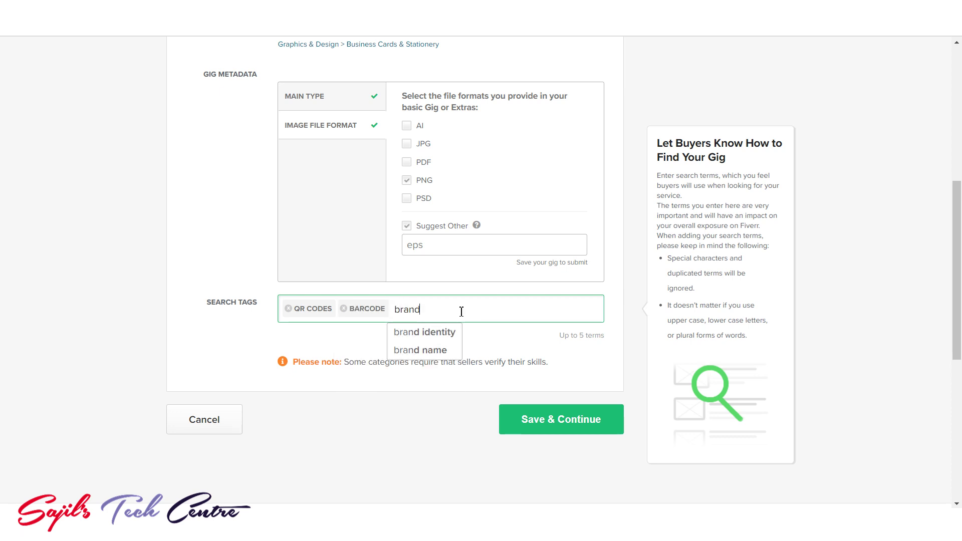
type("ing")
key("Return")
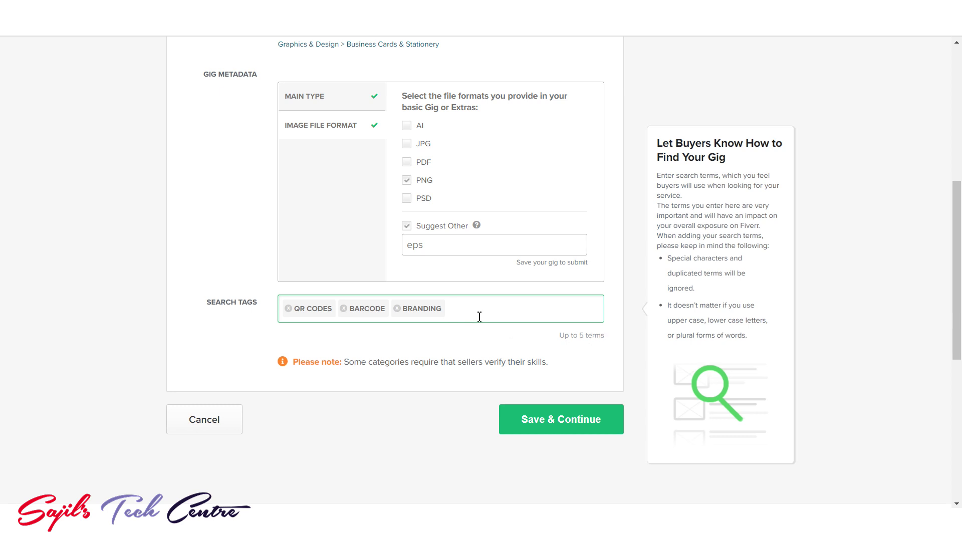
left_click(302, 304)
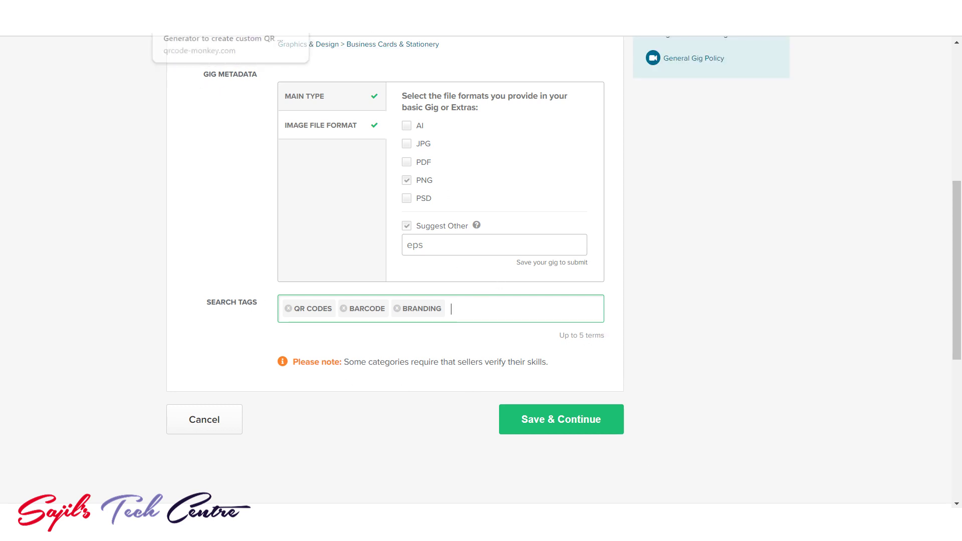
- Open the Fiverr marketplace in a new browser tab, search for "qr code barcode" and browse the matching gigs
left_click(200, 15)
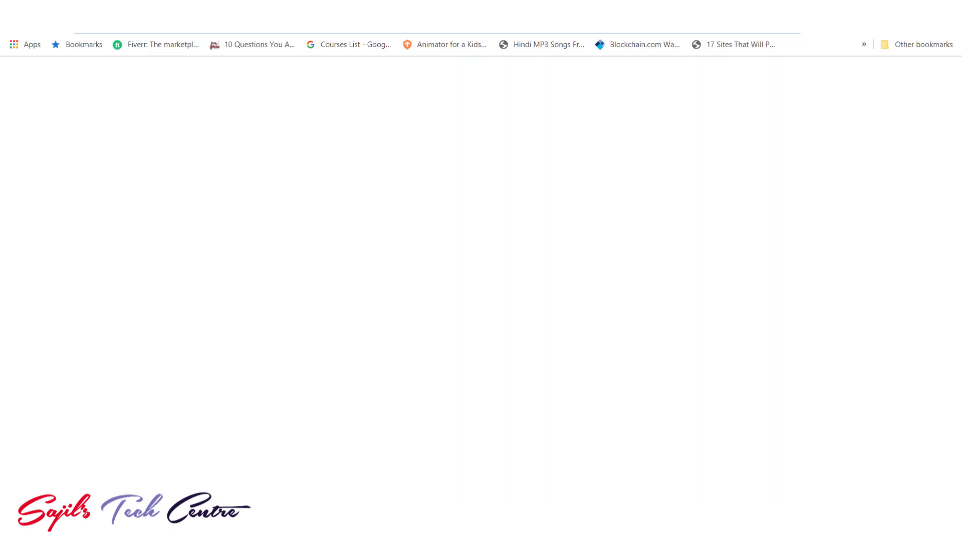
left_click(185, 46)
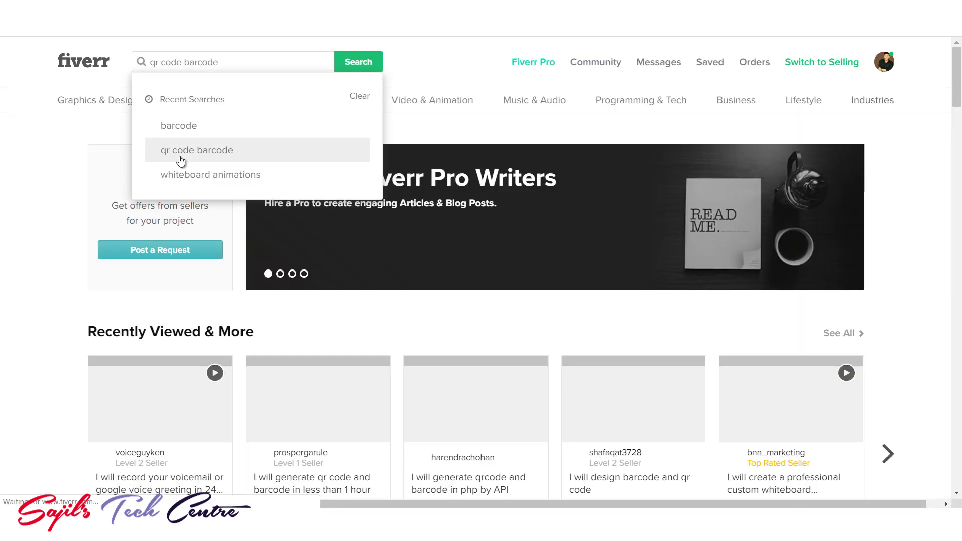
left_click(181, 160)
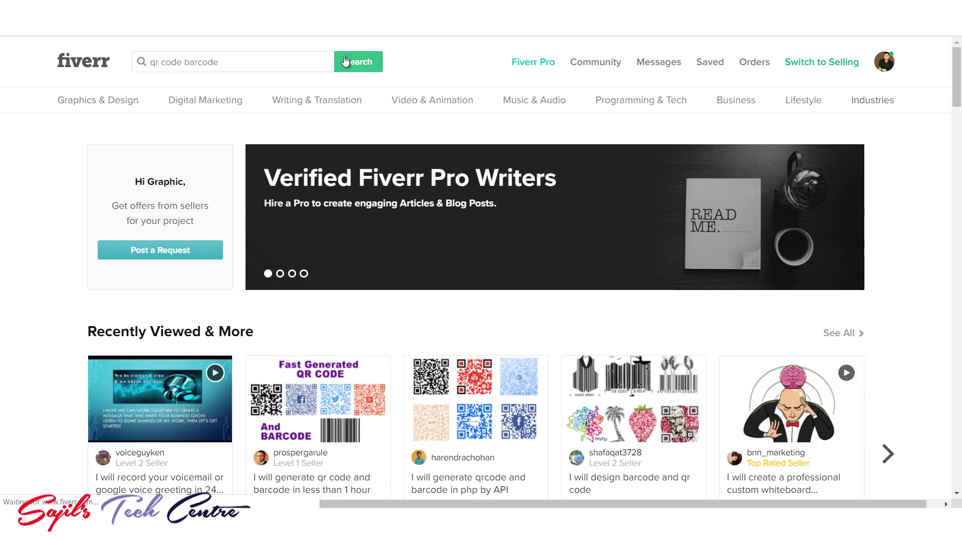
scroll(957, 167, "down", 8)
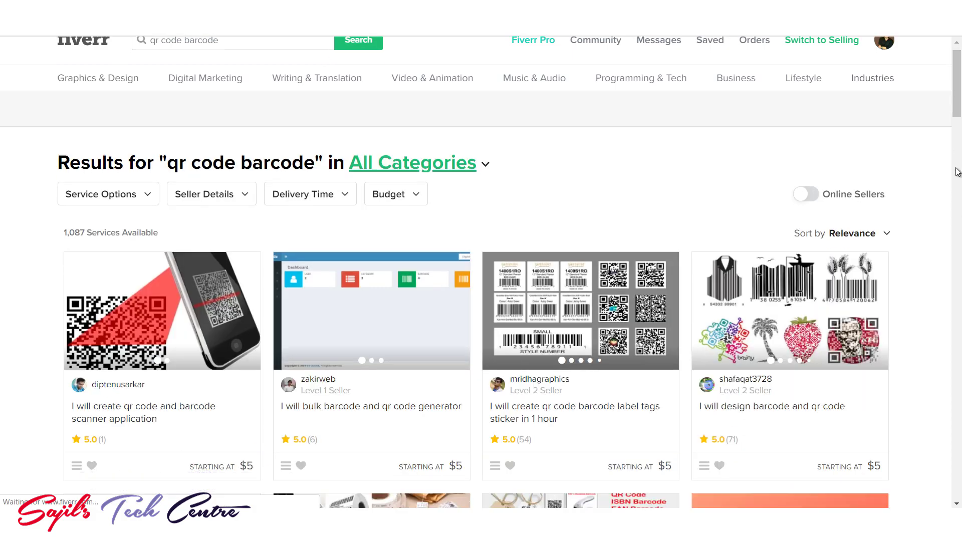
scroll(958, 129, "up", 4)
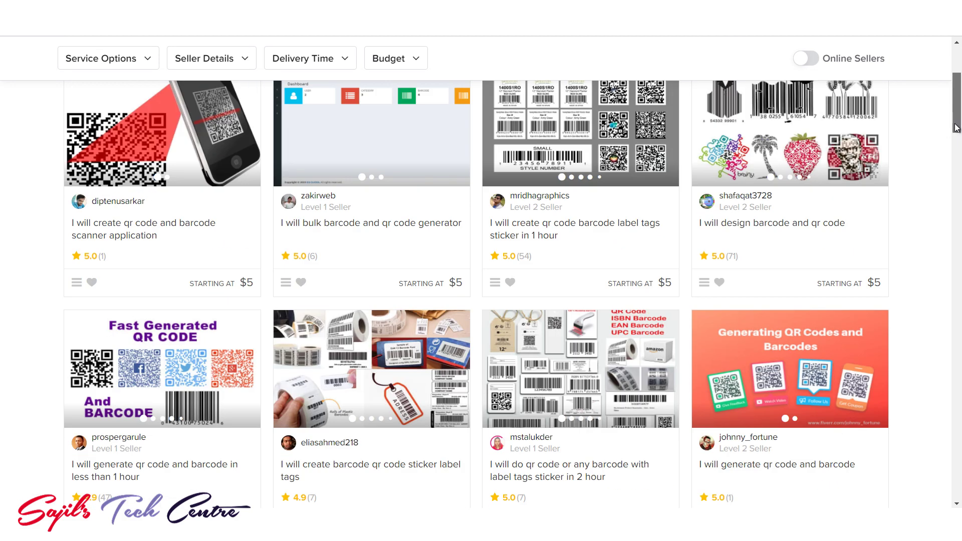
- Open the "I will design barcode and qr code" gig in a new tab and examine its packages, reviews and related tags
right_click(761, 240)
left_click(801, 236)
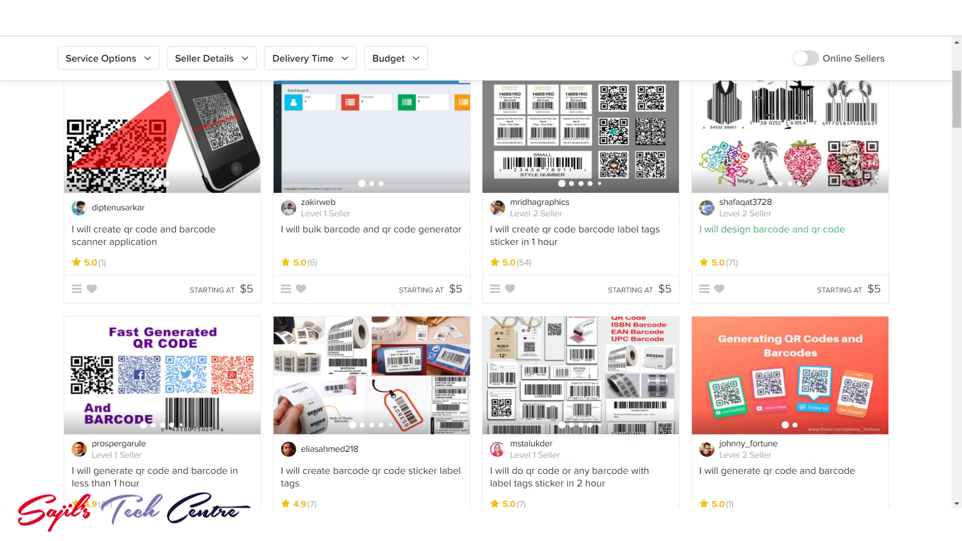
key("ctrl+Tab")
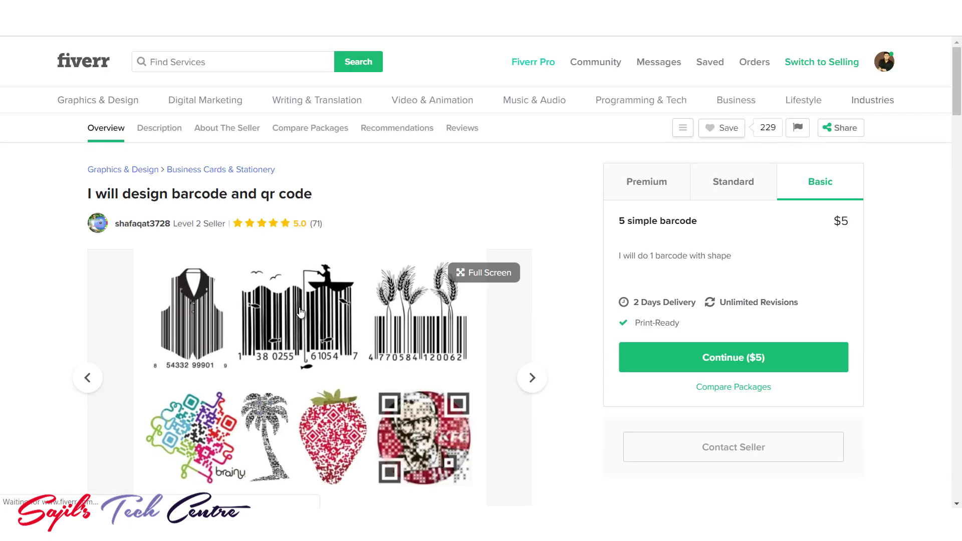
scroll(957, 246, "down", 15)
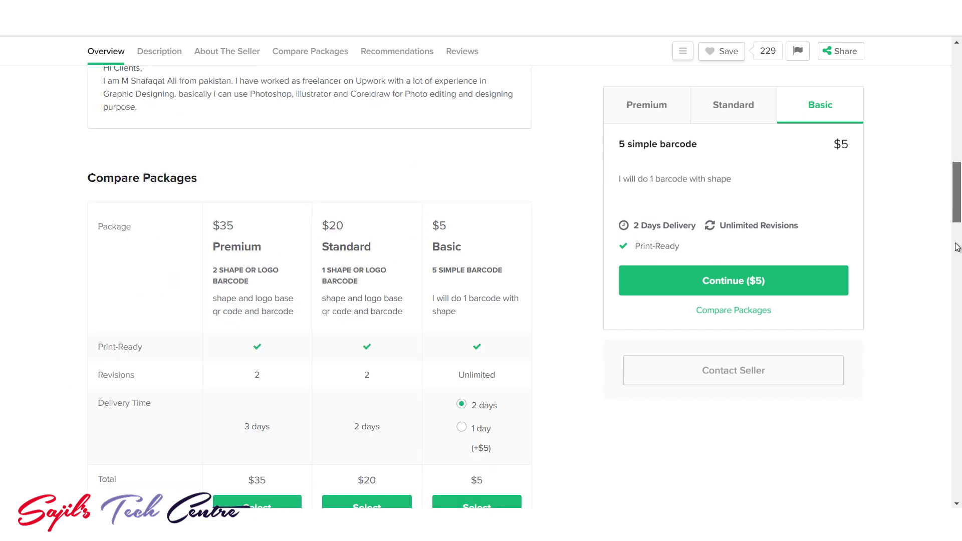
scroll(957, 266, "down", 20)
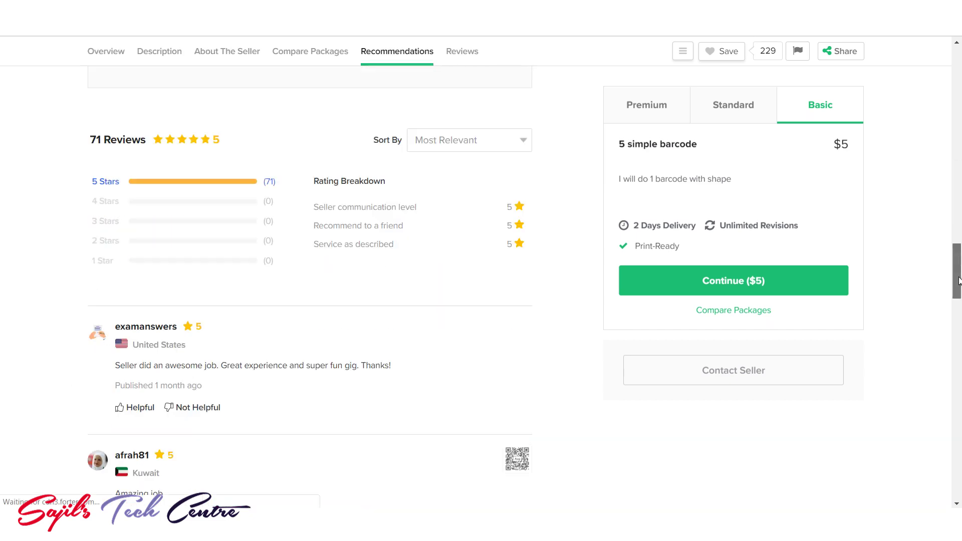
left_click_drag(958, 312, 958, 382)
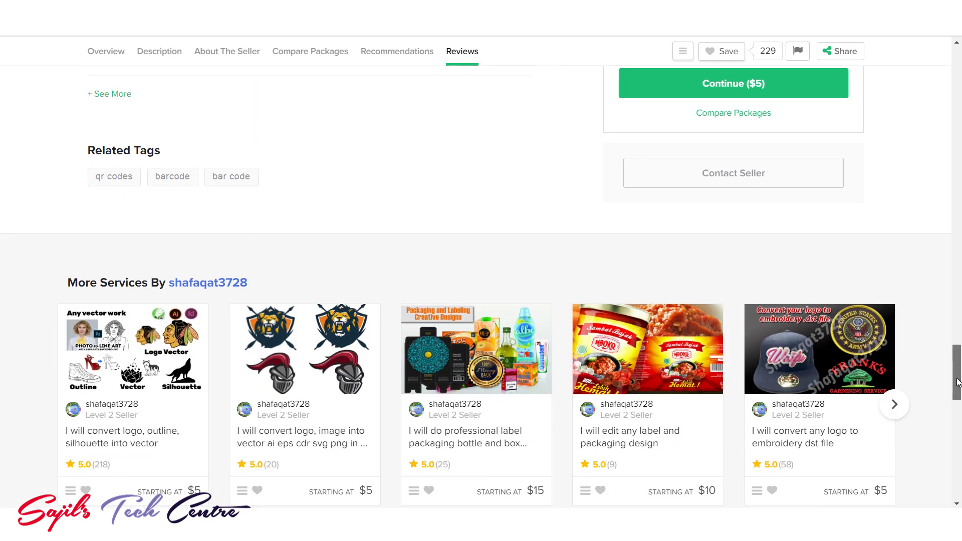
scroll(957, 381, "up", 2)
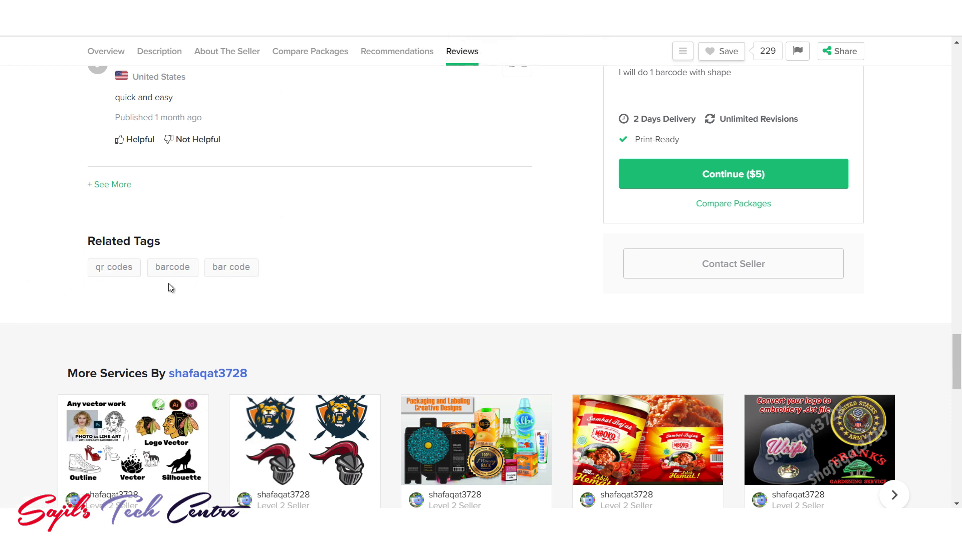
- Return to the gig form and add "bar code" as another search tag
left_click(200, 15)
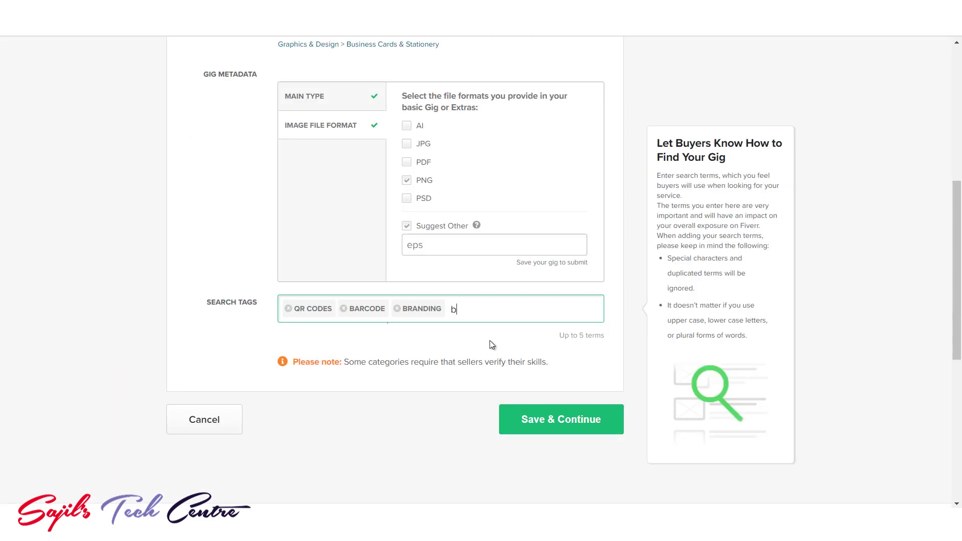
type("code")
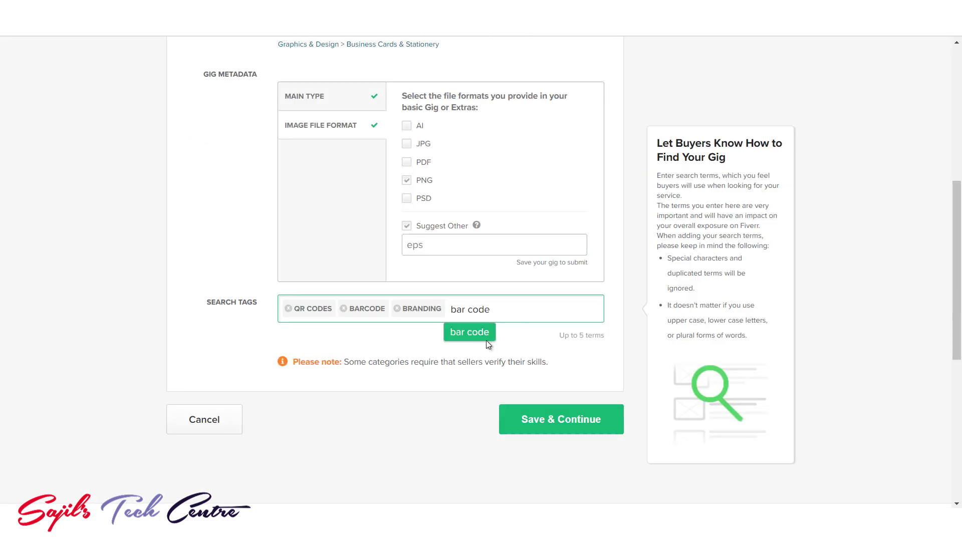
left_click(485, 339)
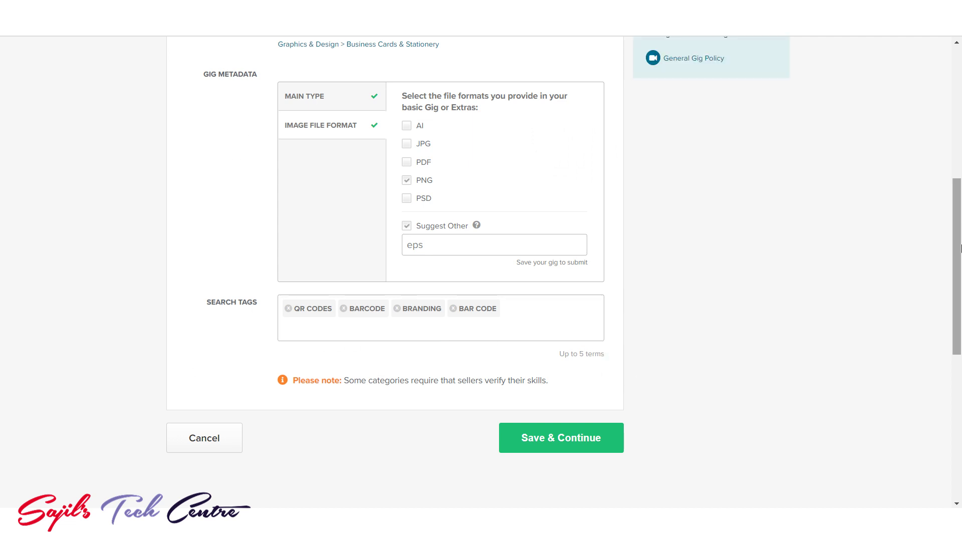
- Review the gig title and the rest of the overview, and save it to continue to pricing
scroll(956, 265, "up", 4)
scroll(959, 141, "up", 2)
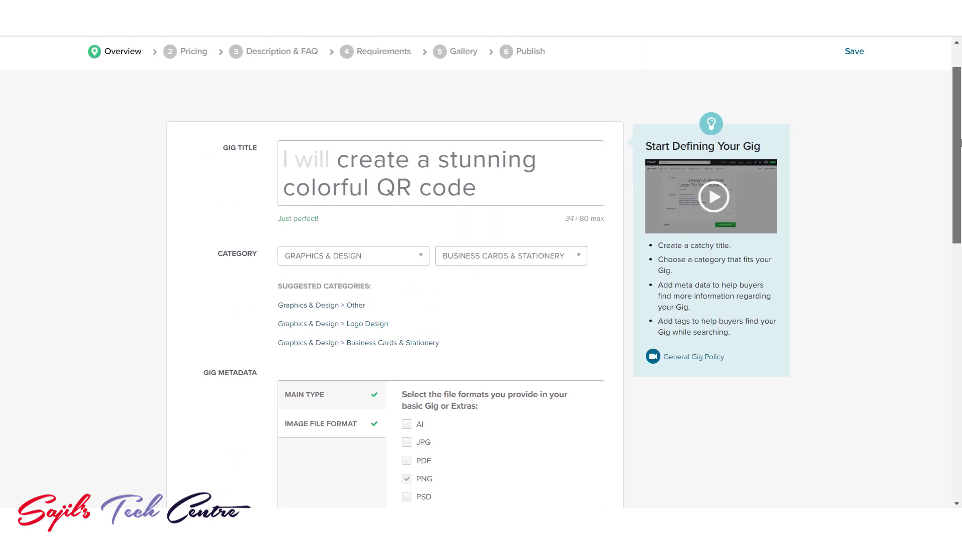
scroll(960, 143, "down", 1)
scroll(960, 143, "up", 1)
mouse_move(538, 154)
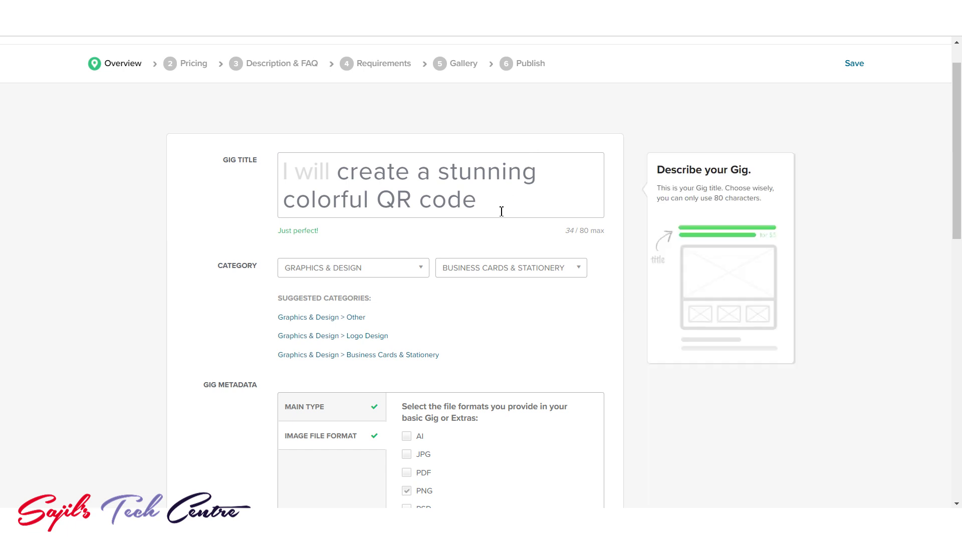
left_click_drag(501, 211, 331, 182)
left_click(531, 198)
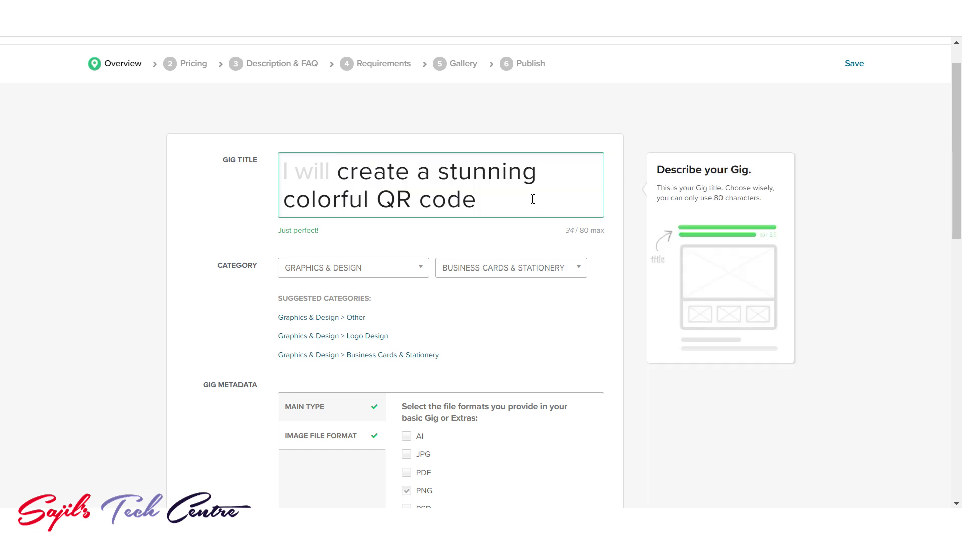
scroll(959, 300, "down", 7)
scroll(960, 310, "down", 3)
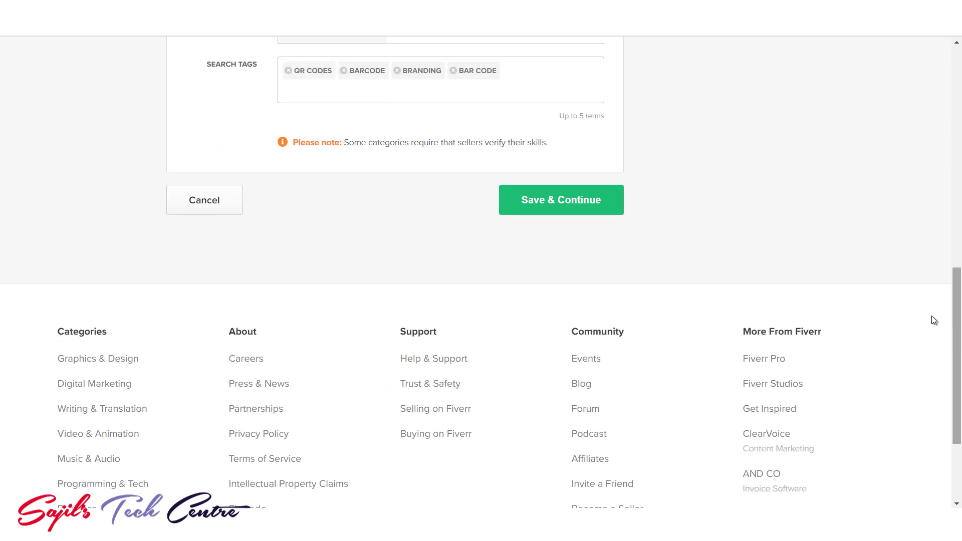
left_click(540, 198)
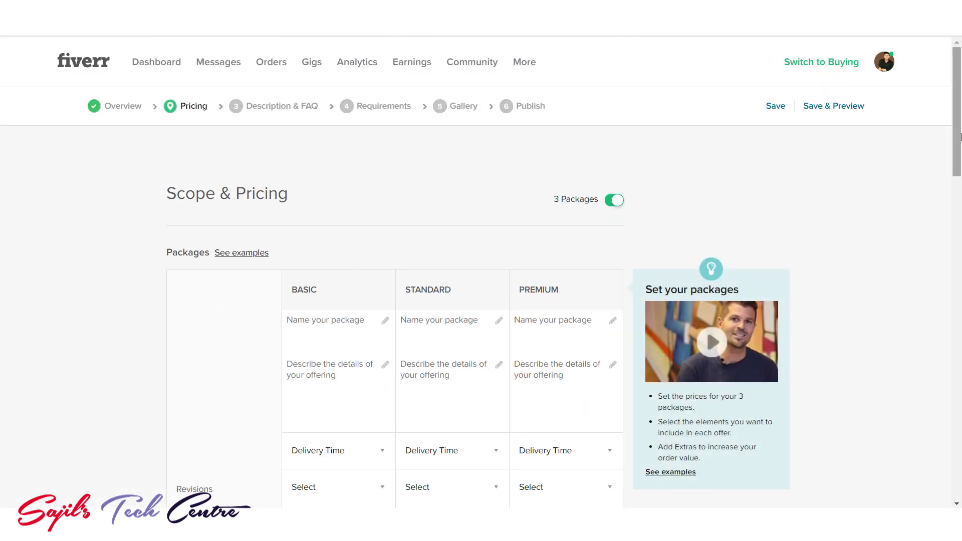
- Name the Basic, Standard and Premium packages "Silver", "Golden" and "Platinum"
scroll(958, 162, "down", 1)
scroll(958, 163, "down", 4)
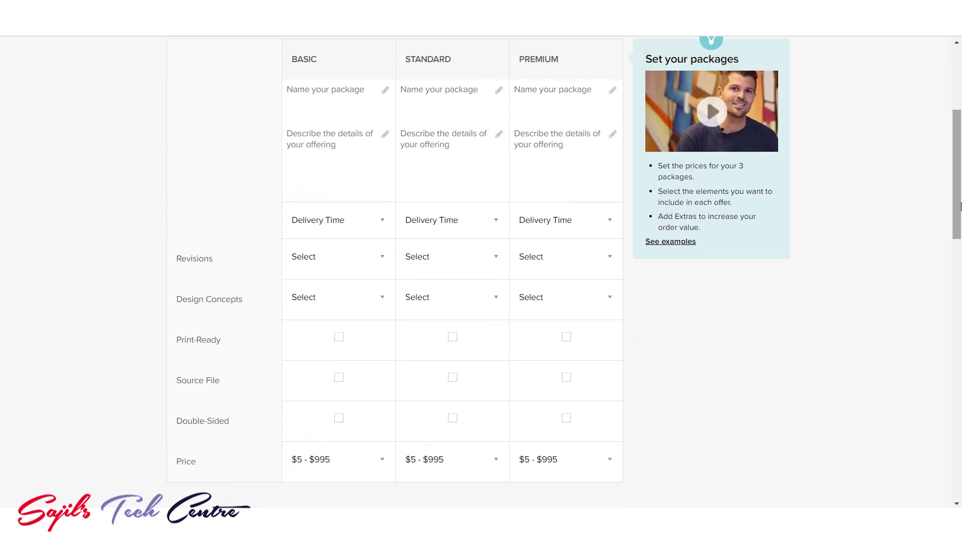
mouse_move(427, 107)
left_click(343, 100)
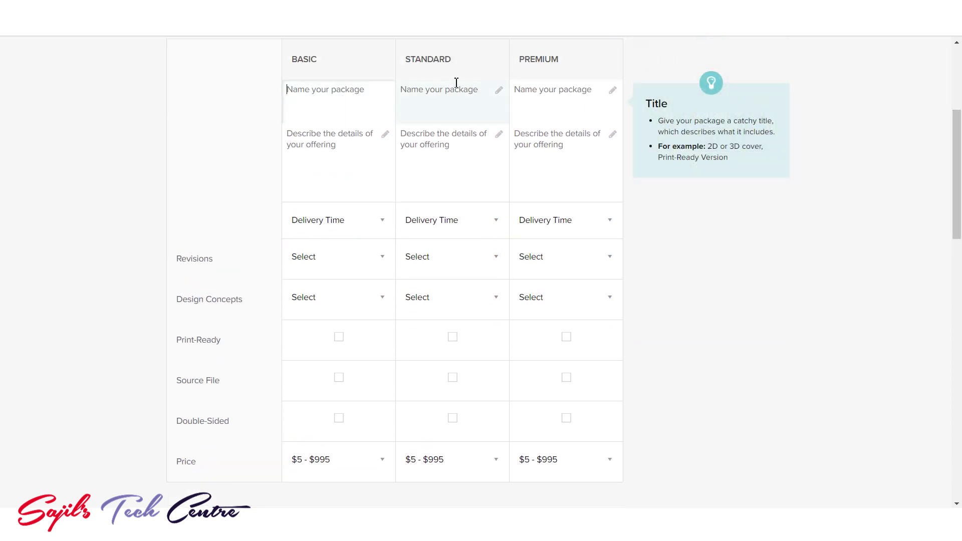
left_click(470, 99)
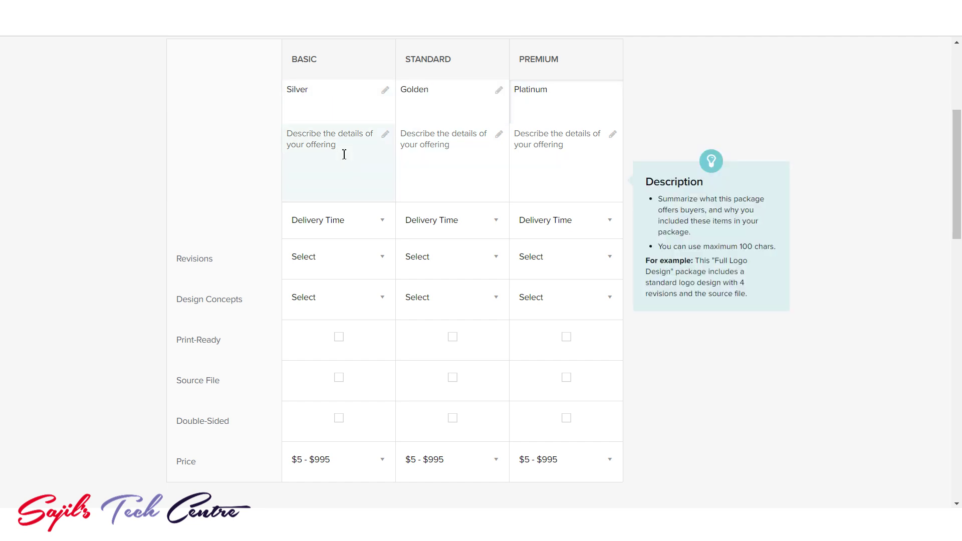
- Describe the Basic package as "Get 1 colorful qr code for your business", using the same text with 2 for Standard and 5 for Premium
left_click(344, 154)
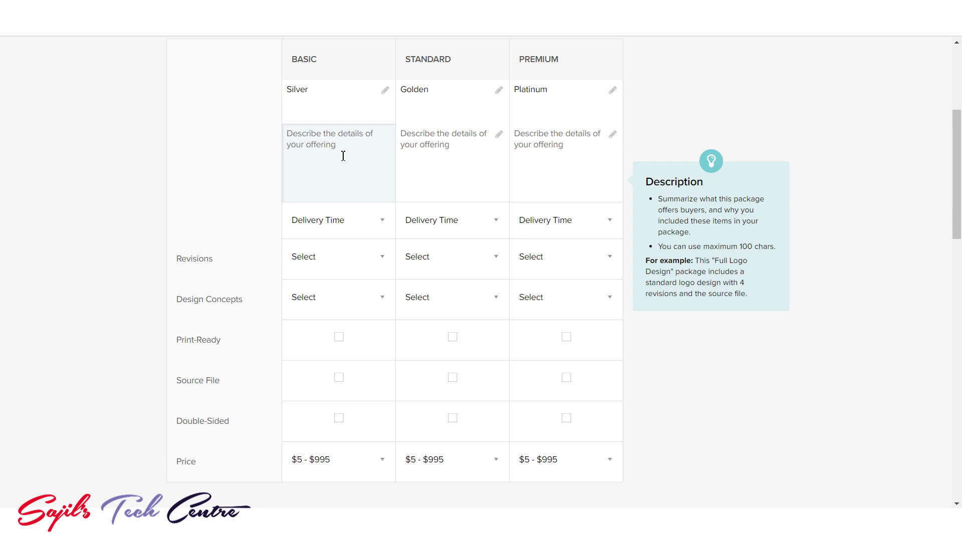
left_click(454, 144)
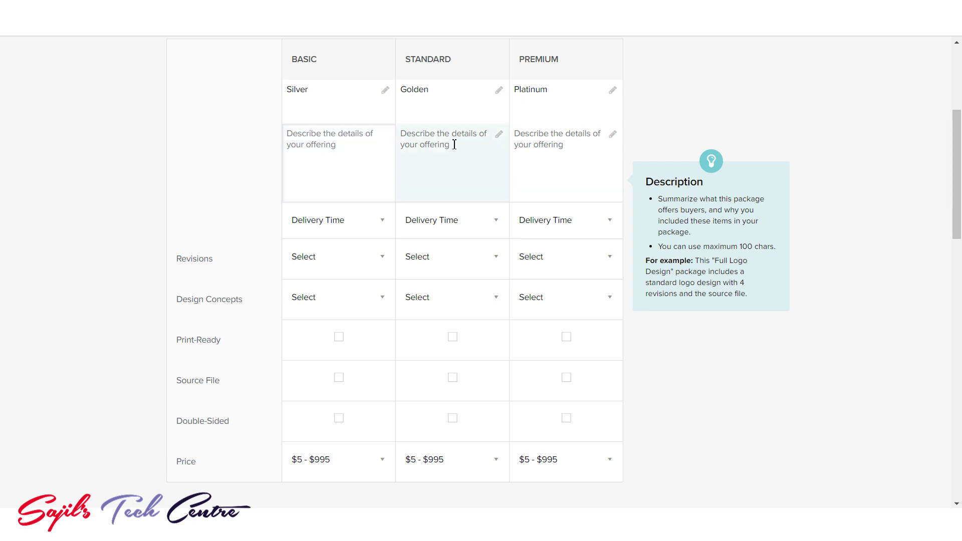
left_click(454, 144)
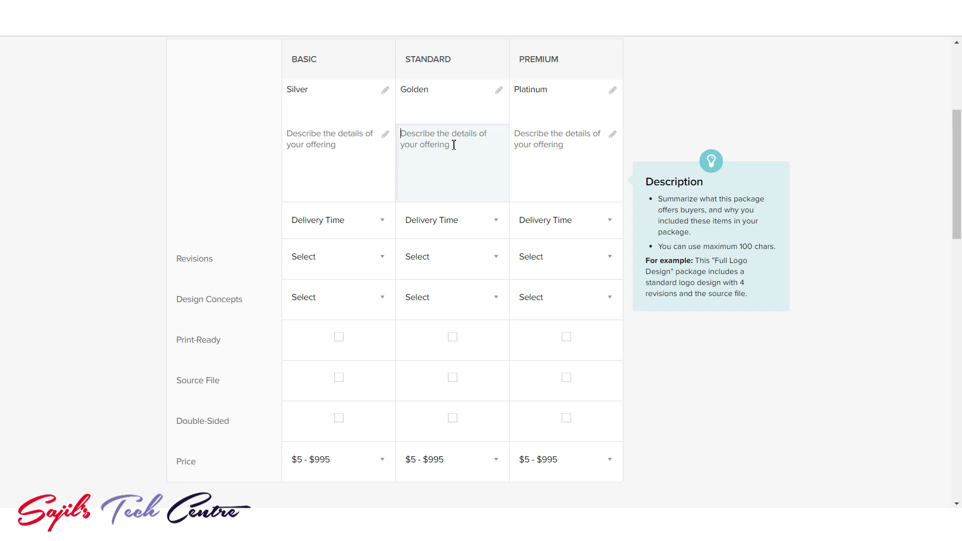
left_click(567, 153)
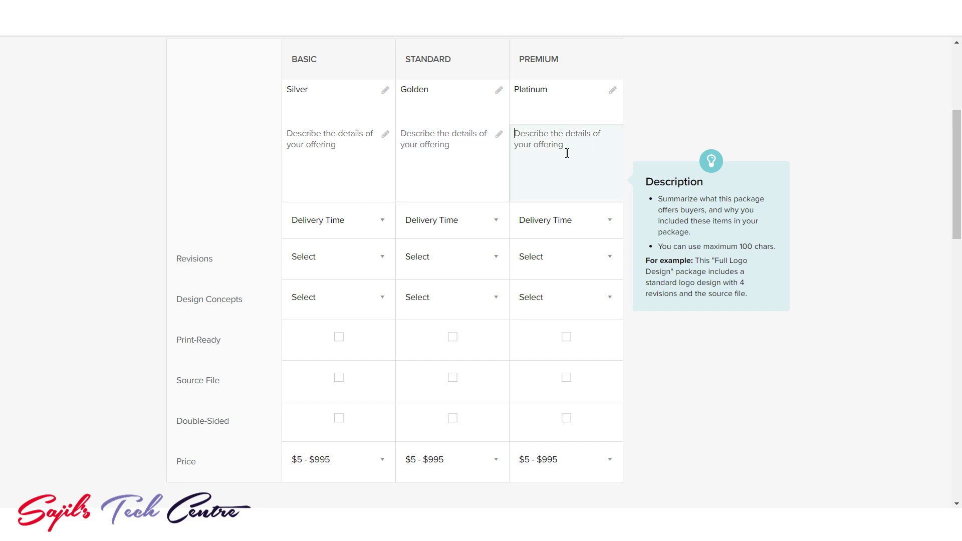
left_click(340, 142)
type("Get 1 colorful qr code for your business")
key("ctrl+a")
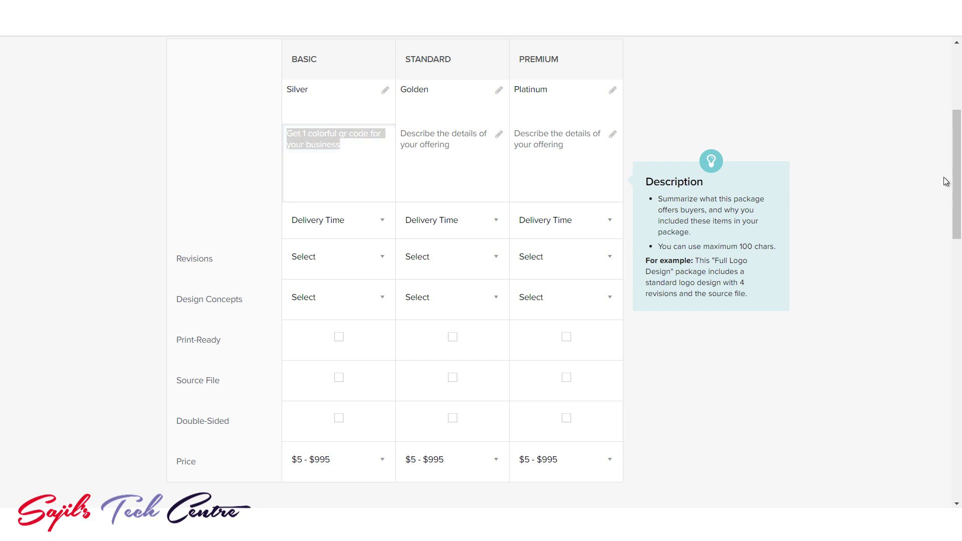
scroll(945, 180, "up", 1)
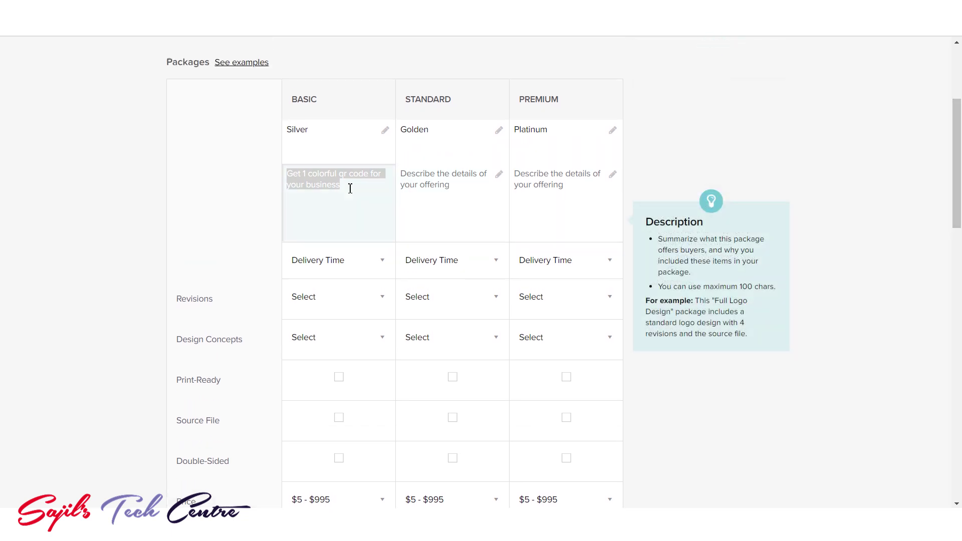
left_click(350, 188)
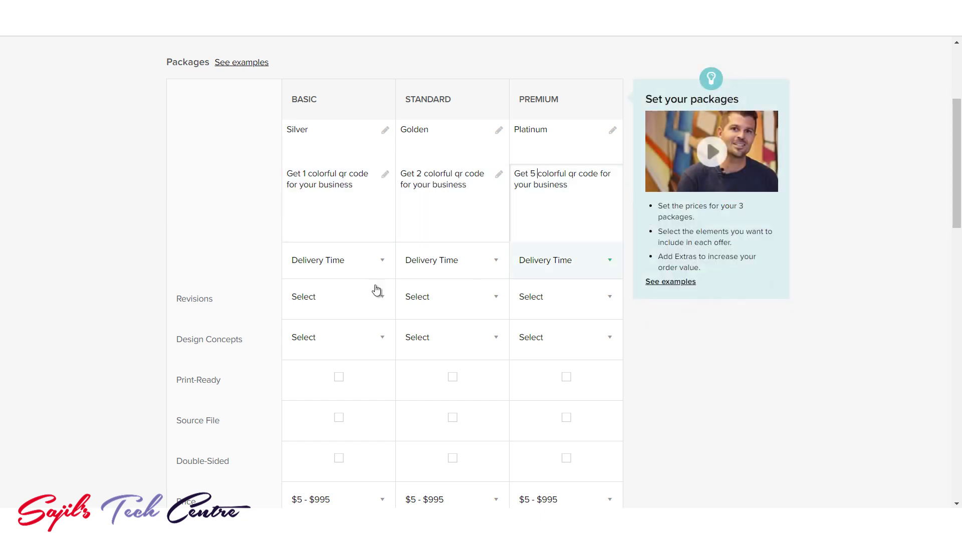
- Set the delivery time to 3 days for the Basic package and 2 days for both Standard and Premium
left_click(379, 265)
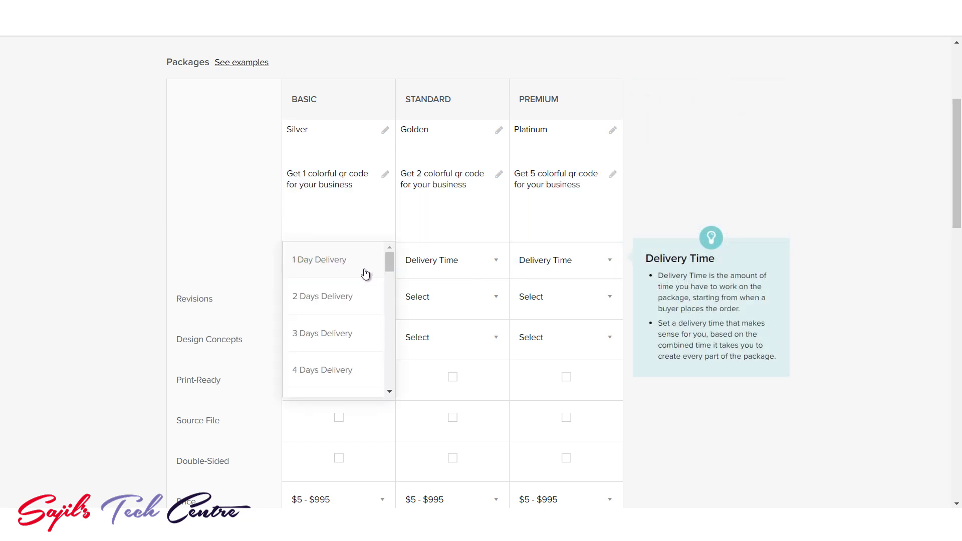
left_click(331, 332)
left_click(451, 270)
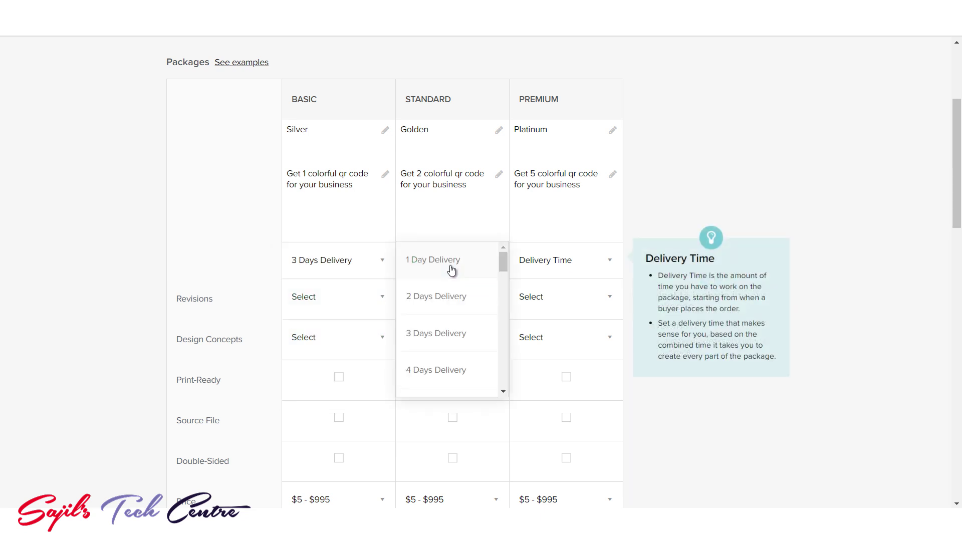
left_click(444, 301)
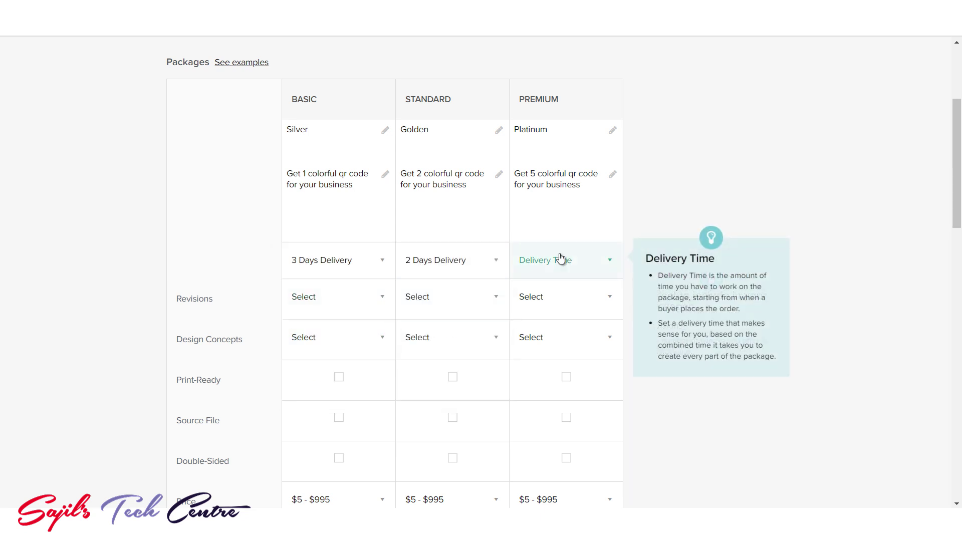
left_click(560, 259)
left_click(559, 298)
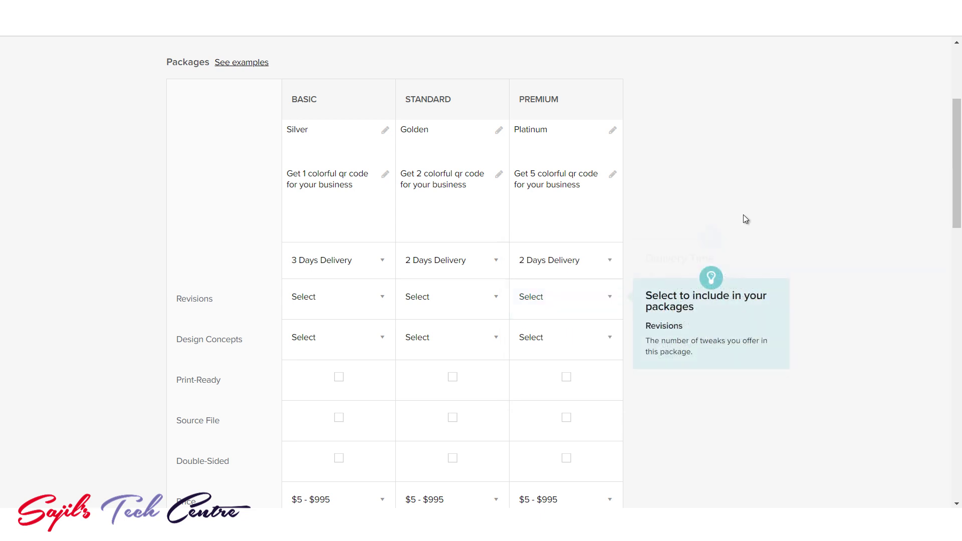
- Set the number of revisions to 1 for the Basic package and 2 for both Standard and Premium
scroll(846, 247, "down", 2)
left_click(308, 228)
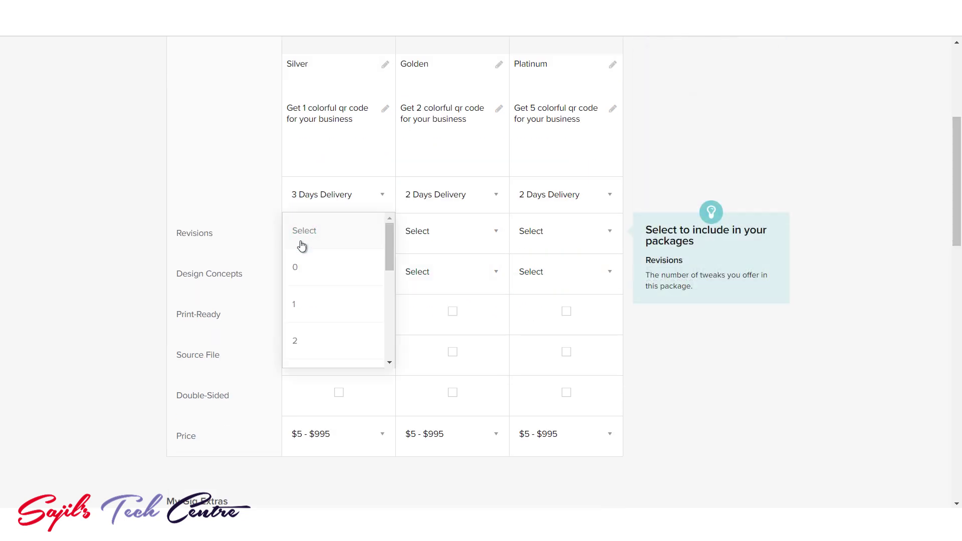
left_click(307, 267)
left_click(376, 237)
scroll(961, 144, "up", 2)
scroll(934, 146, "up", 1)
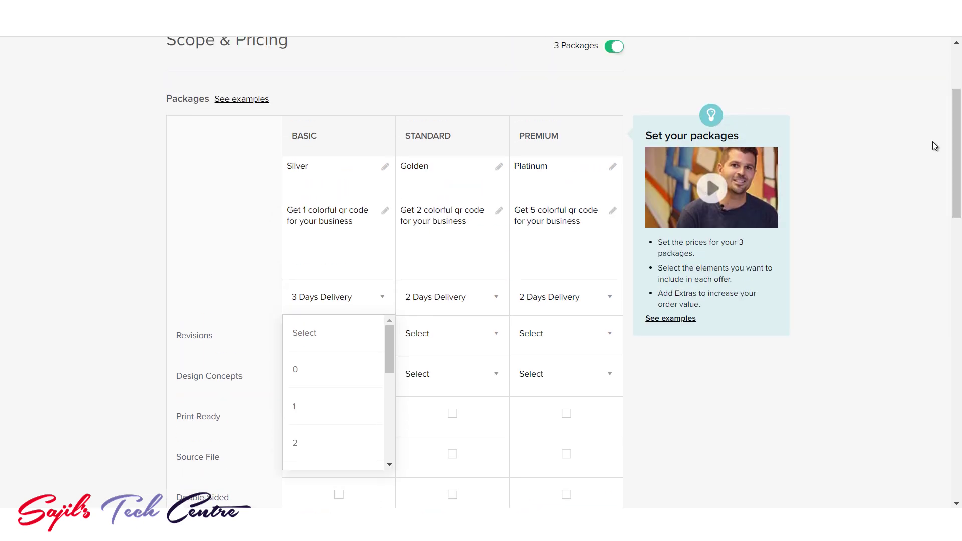
scroll(792, 238, "down", 3)
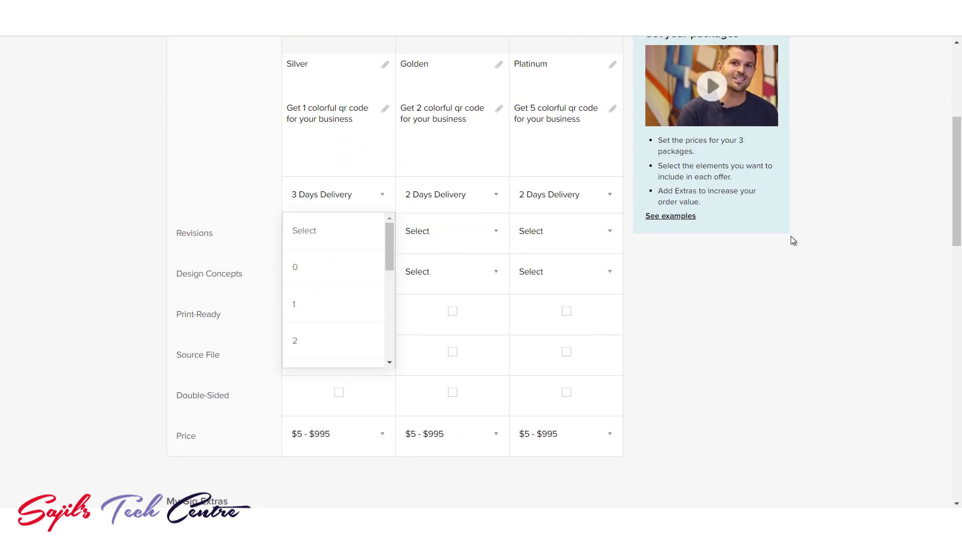
left_click(323, 311)
left_click(457, 246)
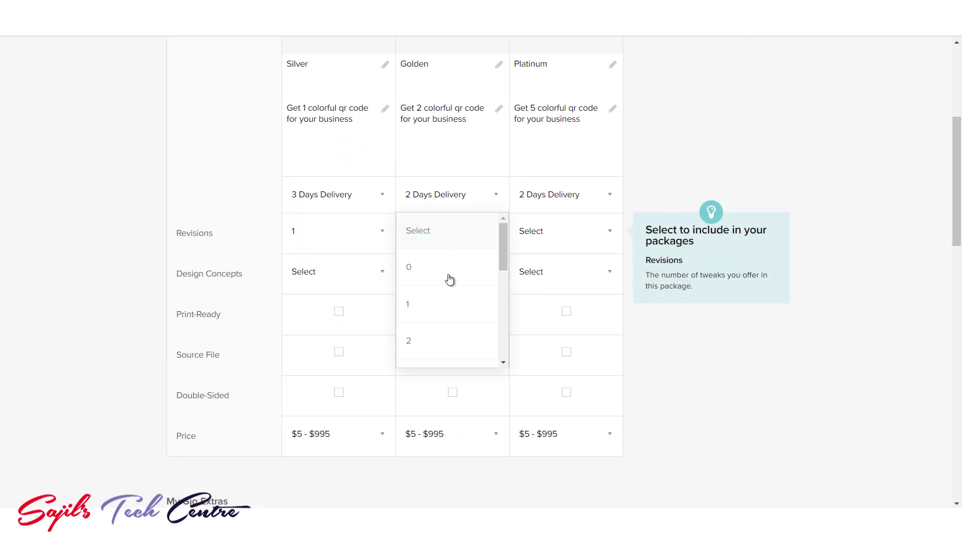
left_click(424, 346)
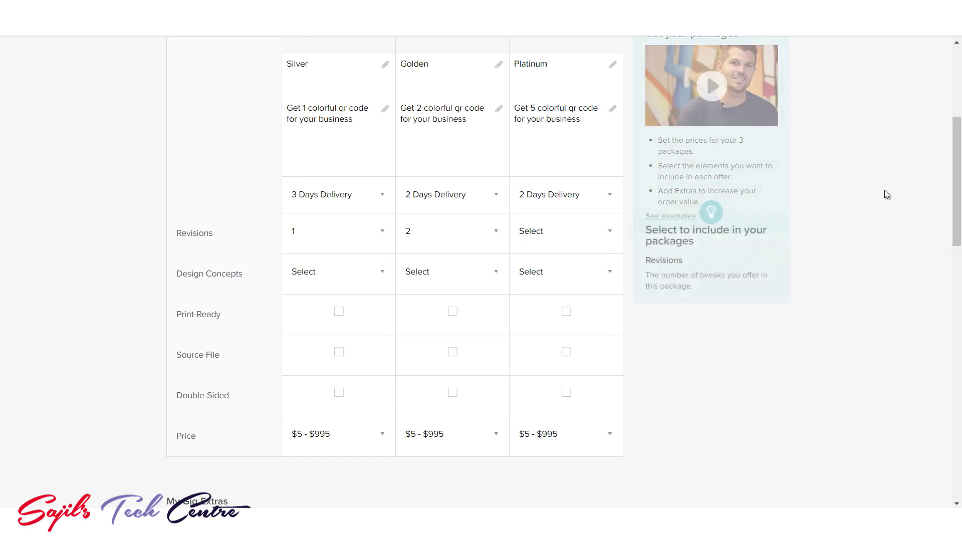
left_click(572, 240)
left_click(527, 340)
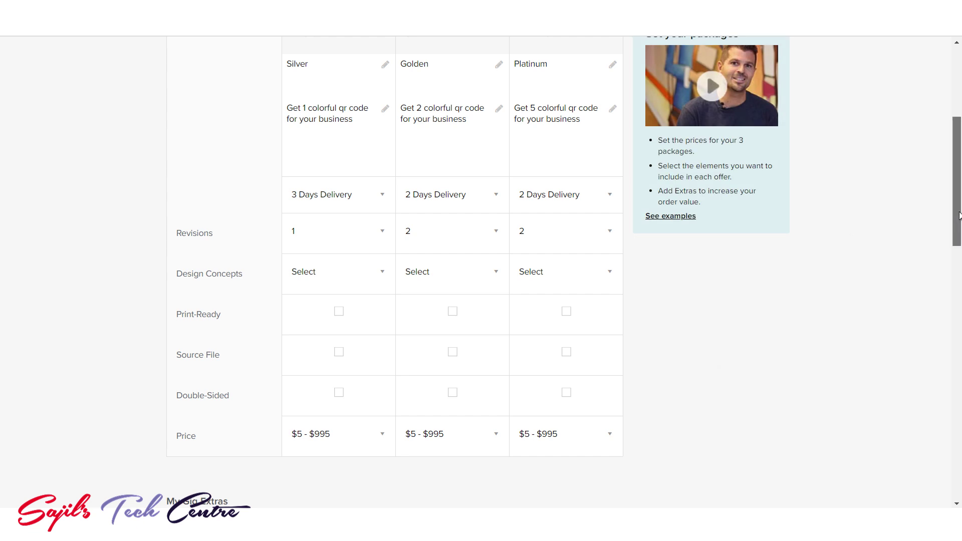
- Set the number of design concepts for the Basic package to 1
left_click_drag(960, 228, 957, 261)
left_click(328, 131)
left_click(330, 161)
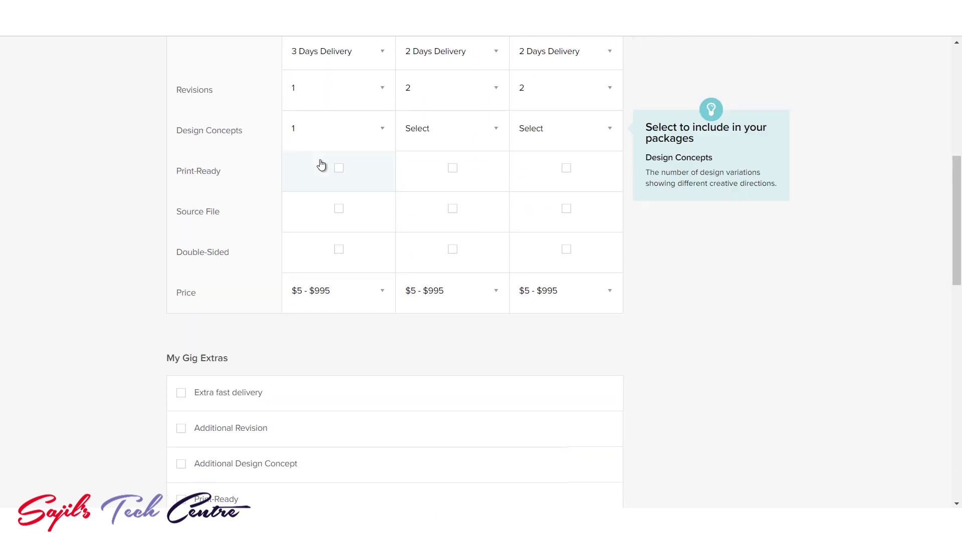
- Set the number of design concepts to 1 for both the Standard and Premium packages
left_click(441, 128)
left_click(441, 163)
left_click(567, 139)
left_click(555, 168)
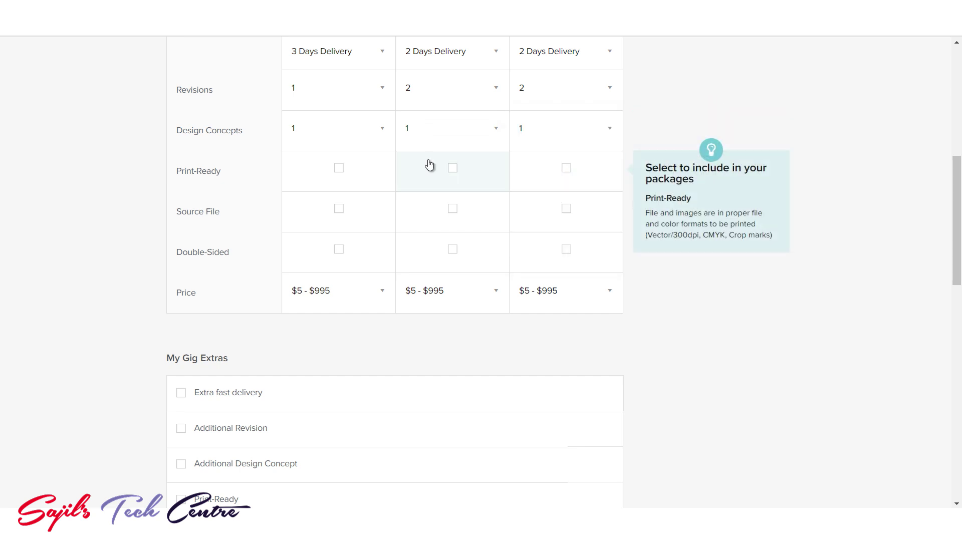
- Include Print-Ready files in the Basic, Standard and Premium packages
left_click(389, 179)
left_click(505, 174)
left_click(567, 170)
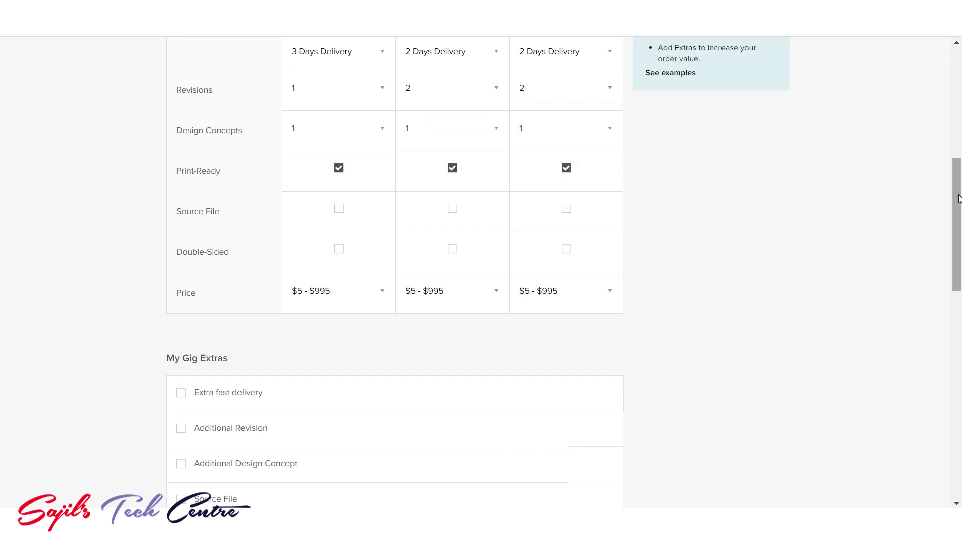
- Set the price of the Basic package to $10 and the Standard package to $20
left_click_drag(958, 199, 959, 180)
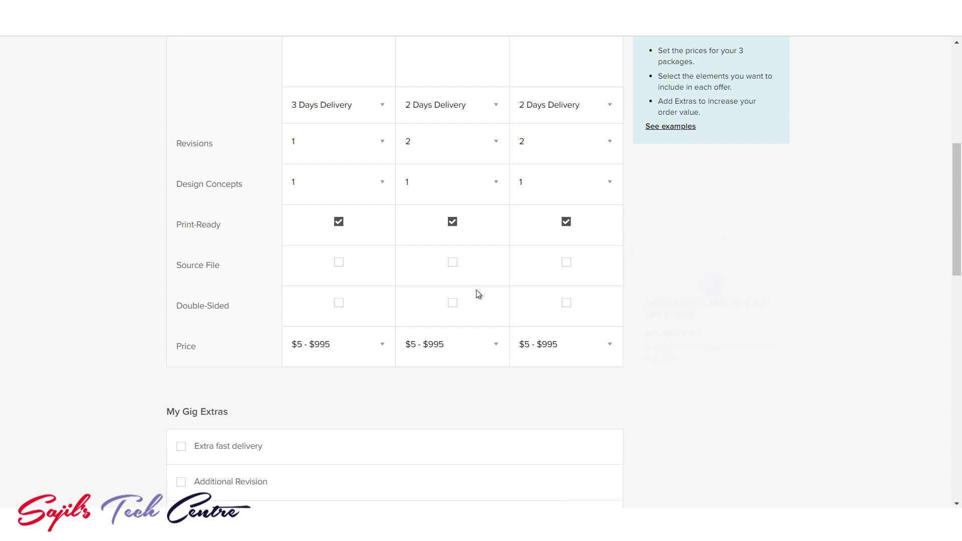
left_click_drag(958, 262, 957, 277)
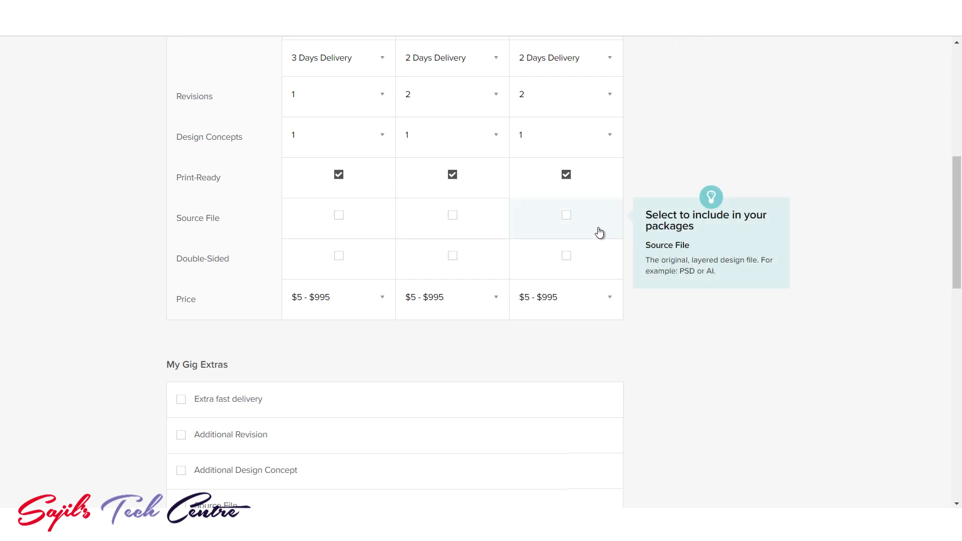
scroll(960, 232, "down", 1)
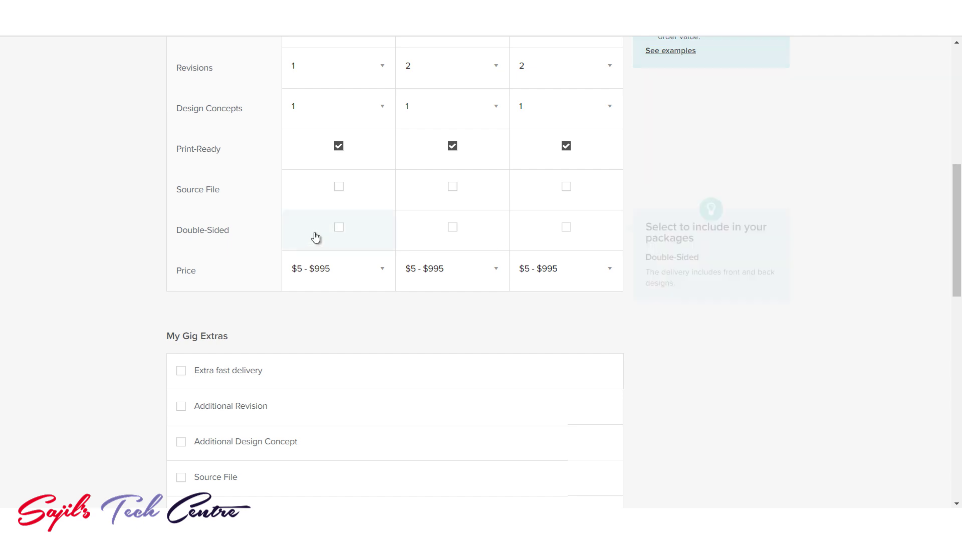
left_click(365, 277)
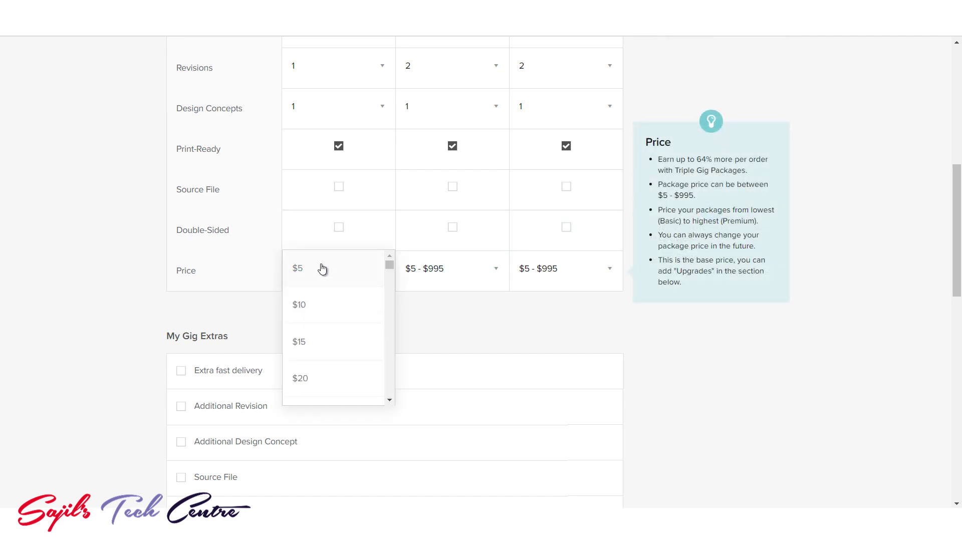
left_click(320, 310)
scroll(960, 186, "up", 8)
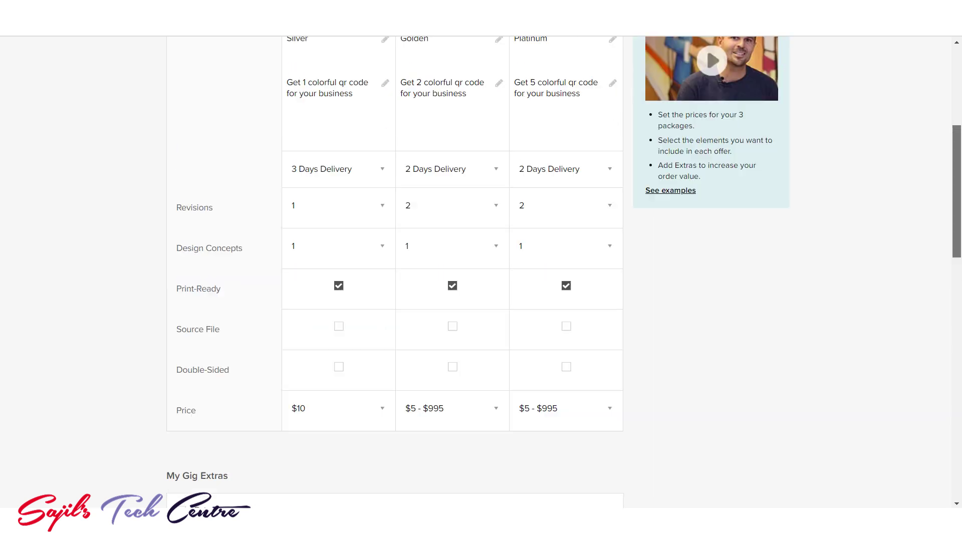
left_click_drag(959, 186, 956, 288)
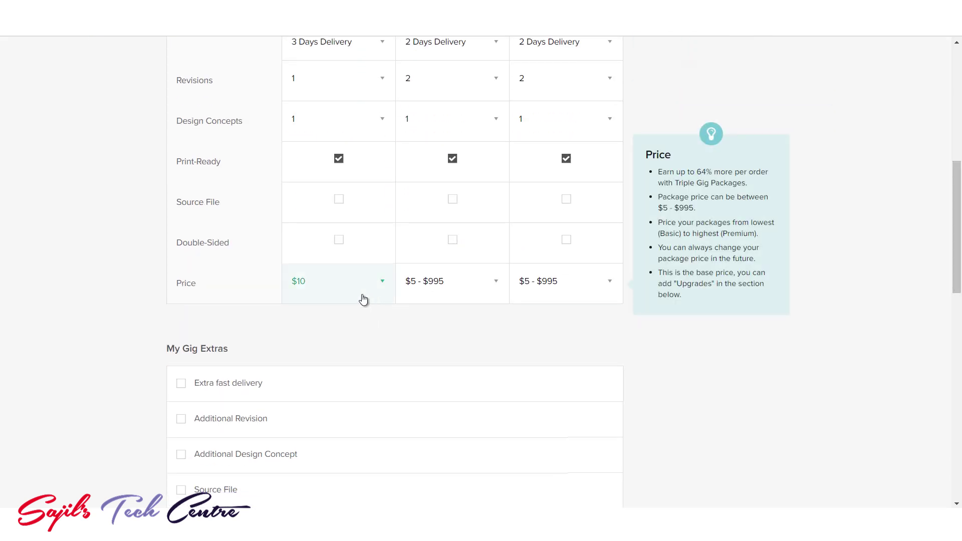
left_click(332, 299)
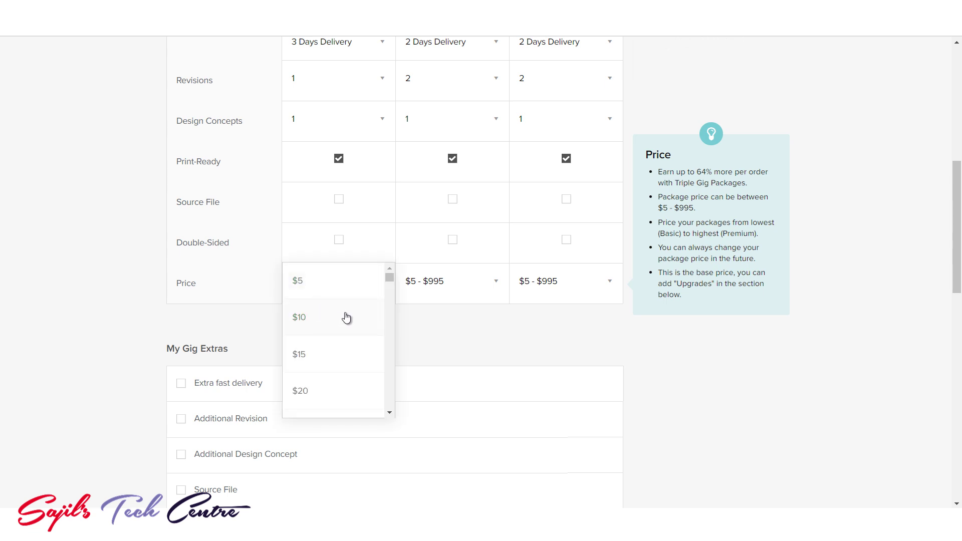
left_click(302, 322)
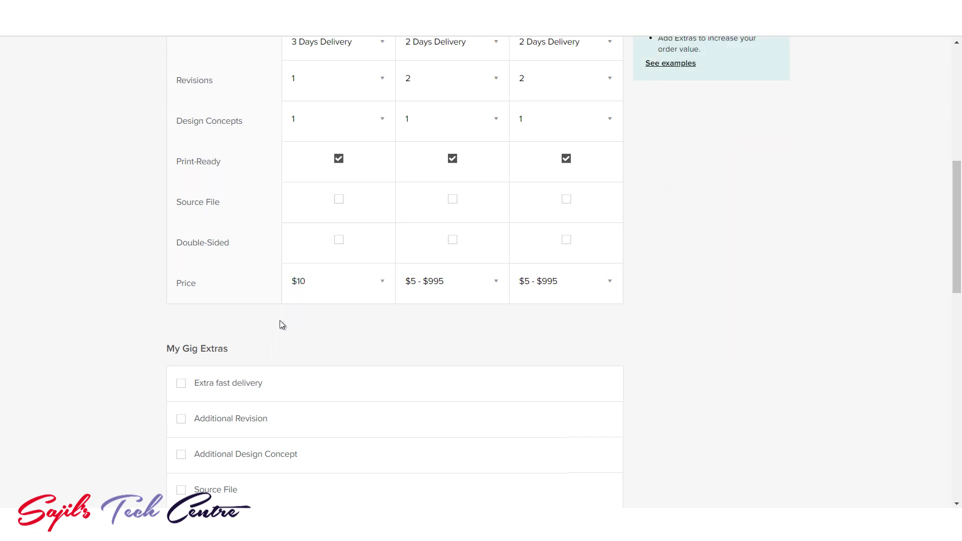
left_click(441, 293)
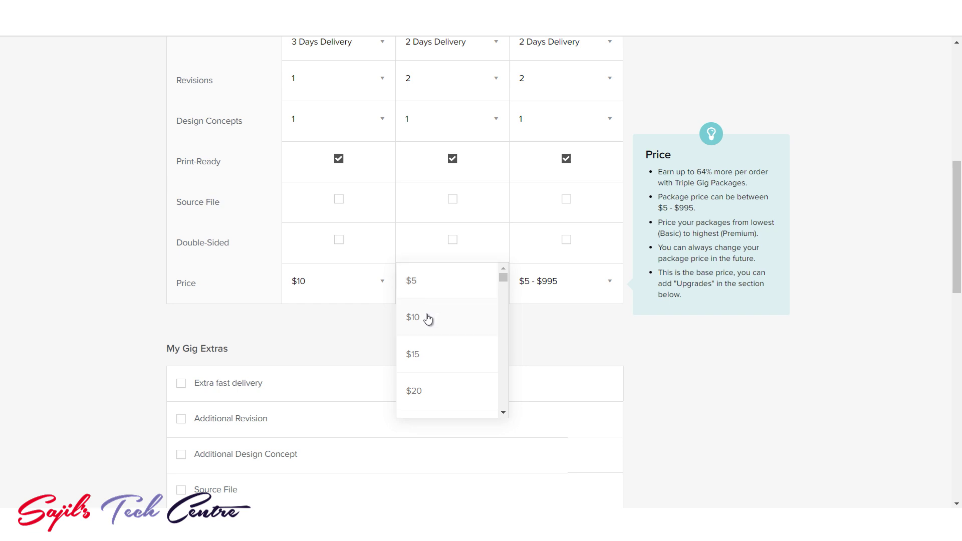
left_click(414, 391)
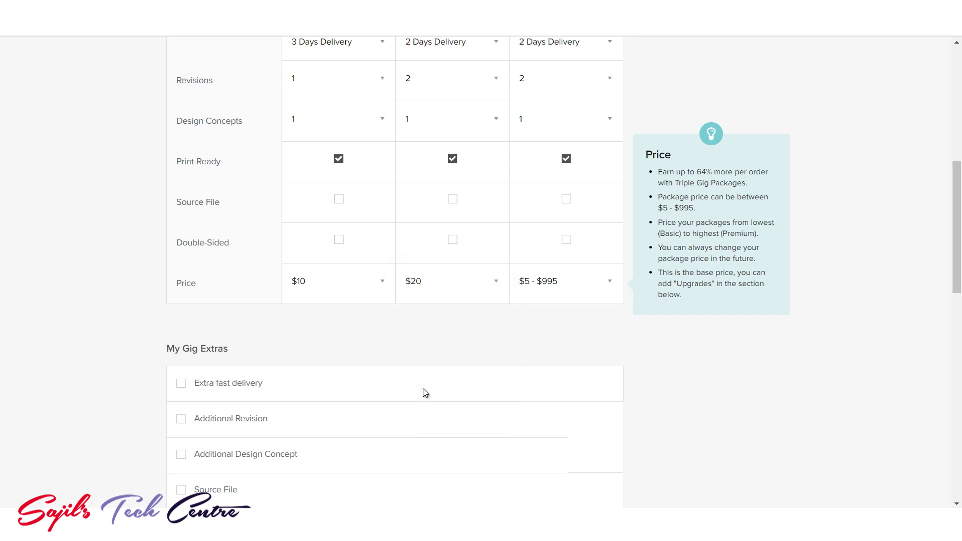
- Set the price of the Premium package to $35
scroll(504, 237, "up", 5)
mouse_move(455, 258)
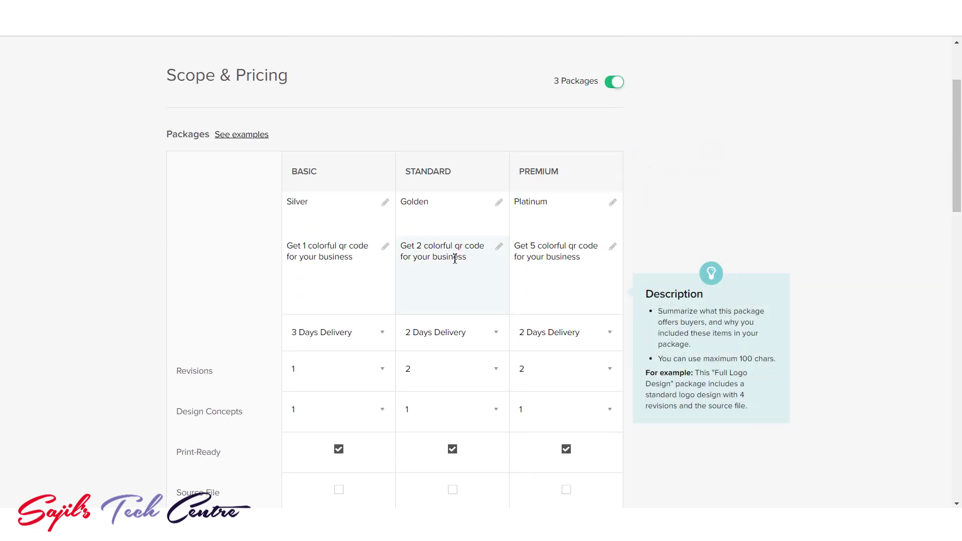
left_click_drag(957, 180, 957, 280)
left_click(591, 213)
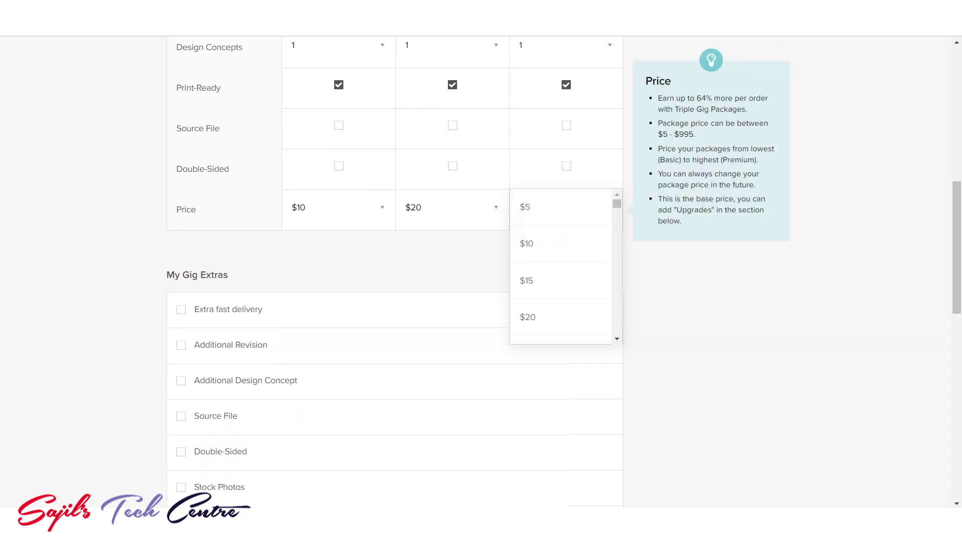
scroll(396, 271, "up", 3)
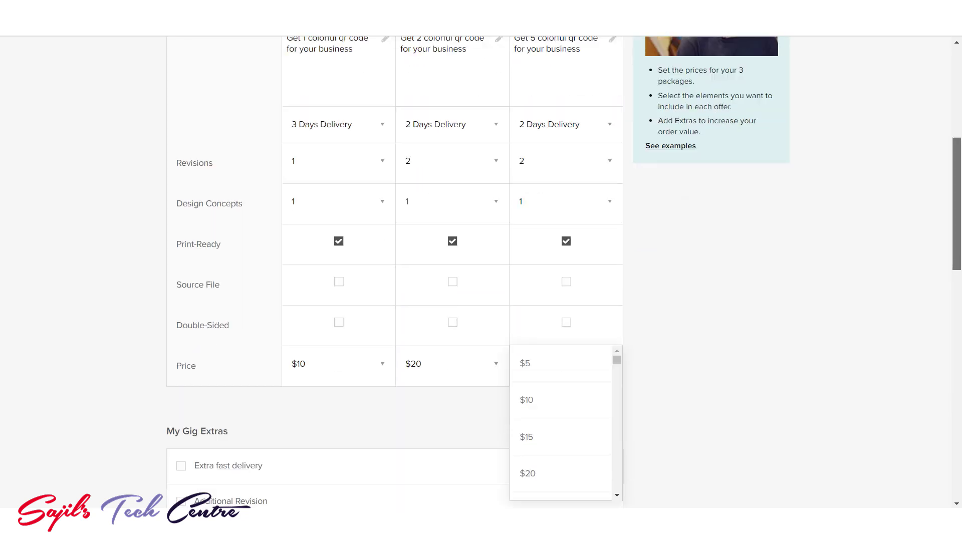
scroll(395, 271, "down", 5)
left_click_drag(619, 128, 618, 131)
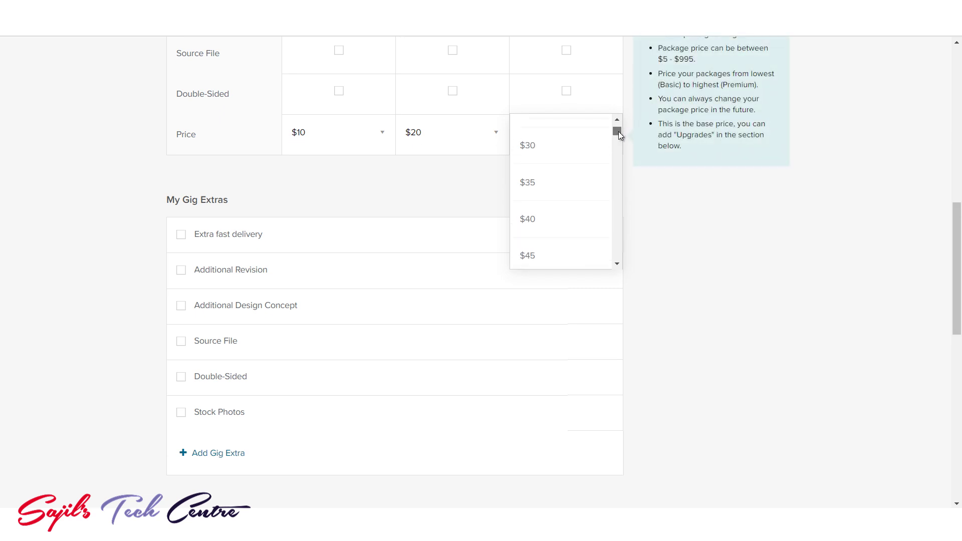
left_click(550, 191)
- Enable the Extra fast delivery option in the gig extras
left_click_drag(955, 252, 933, 173)
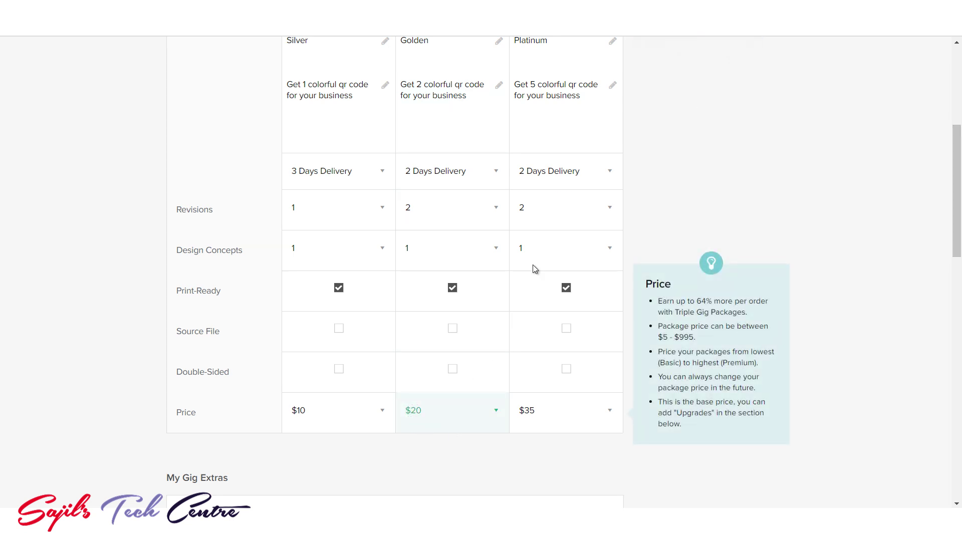
scroll(616, 145, "up", 1)
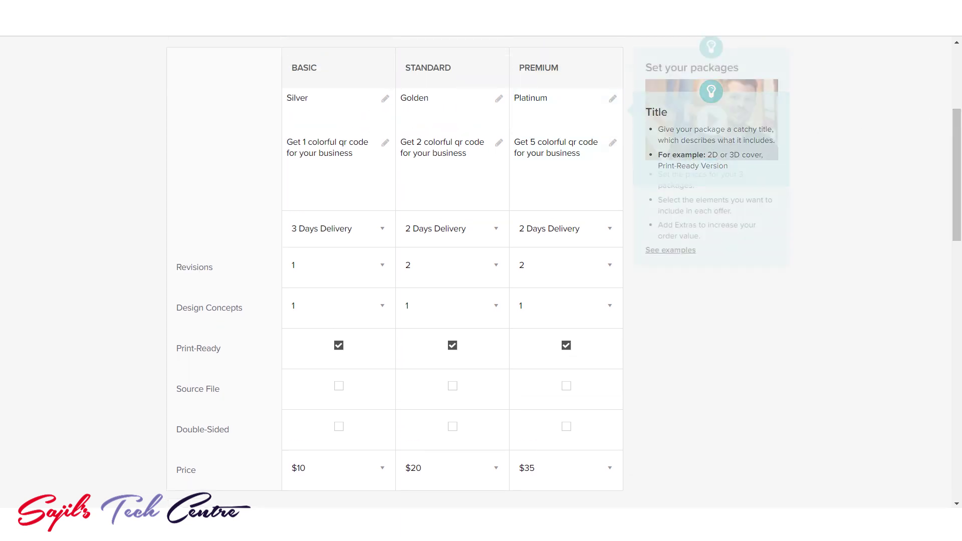
scroll(668, 252, "down", 4)
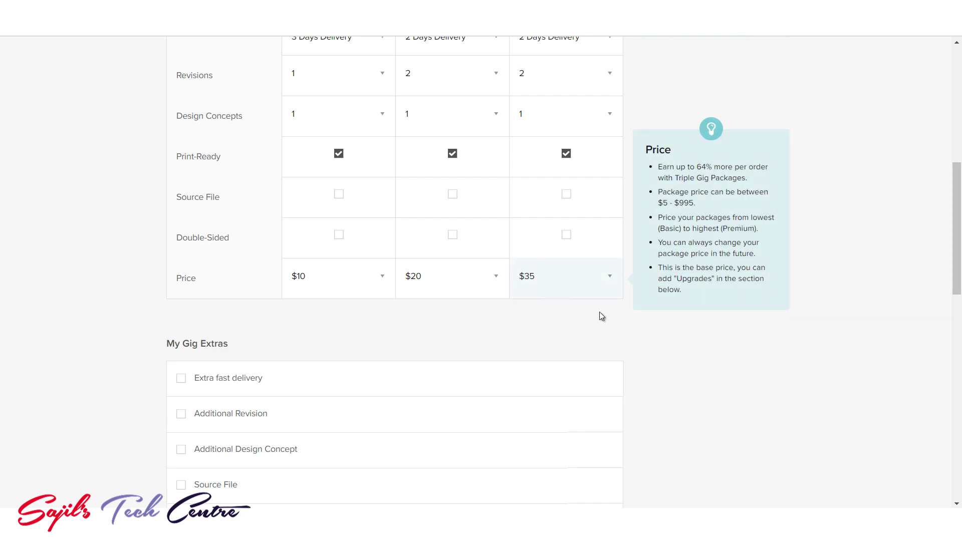
left_click_drag(959, 271, 959, 297)
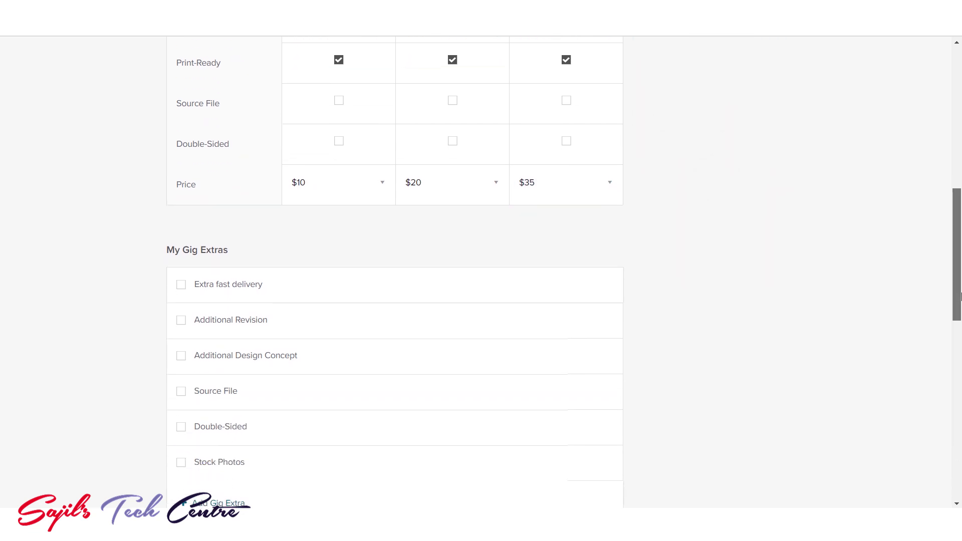
left_click(181, 285)
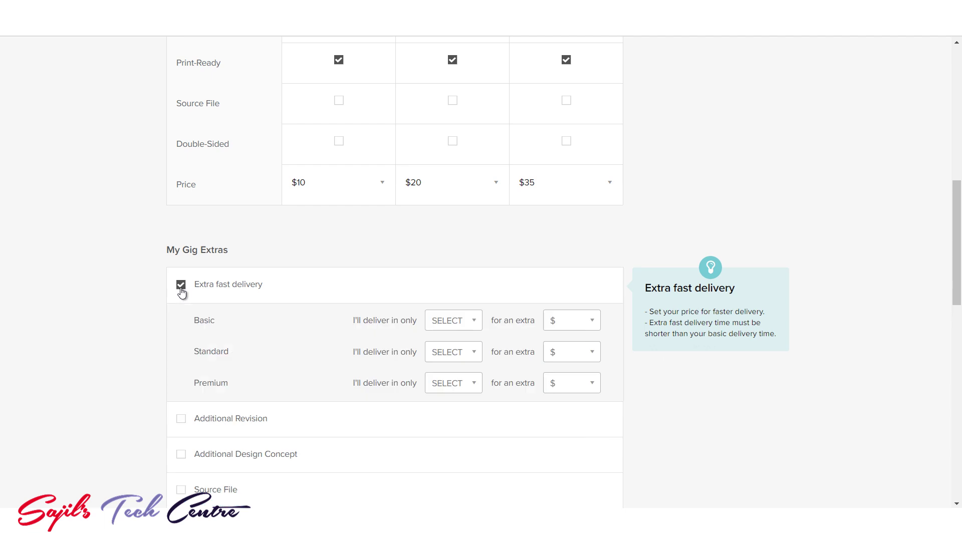
- Set the extra fast delivery time to 1 day for the Basic, Standard and Premium packages
scroll(183, 291, "up", 3)
scroll(643, 202, "up", 2)
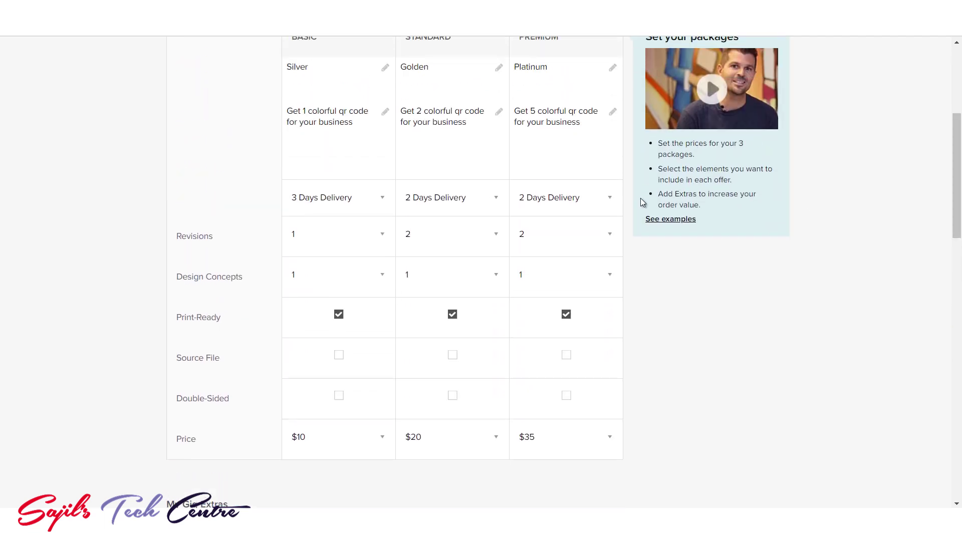
left_click_drag(959, 208, 959, 299)
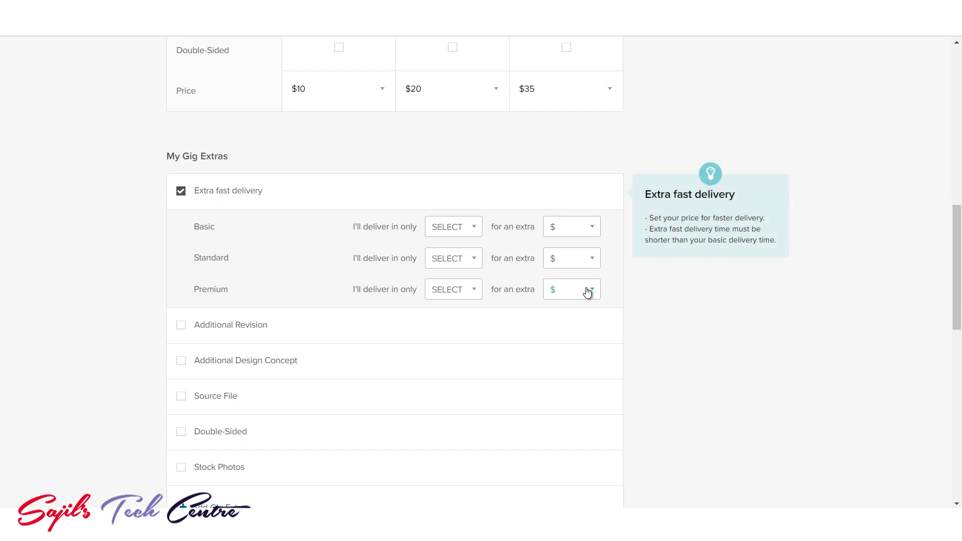
left_click(446, 233)
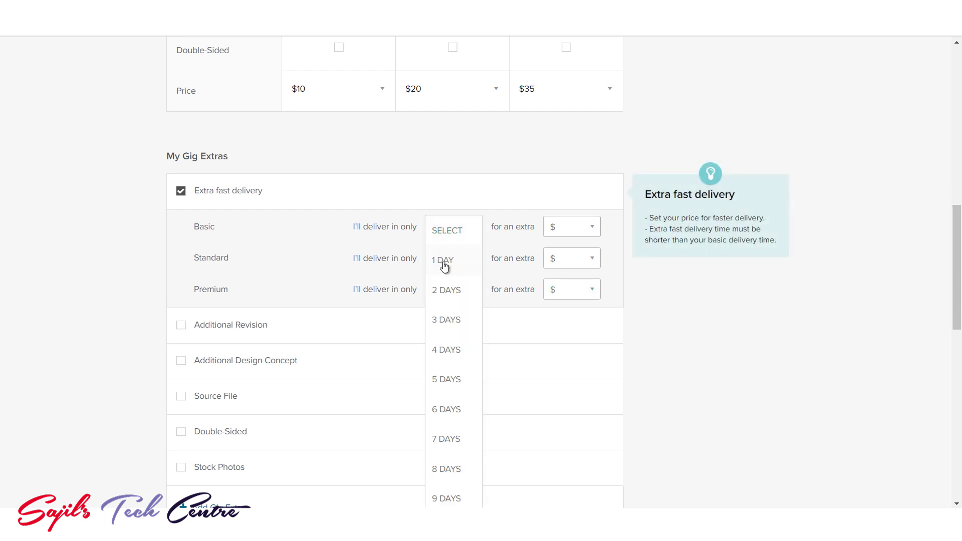
left_click(444, 261)
left_click(451, 258)
left_click(450, 291)
left_click(449, 290)
left_click(457, 321)
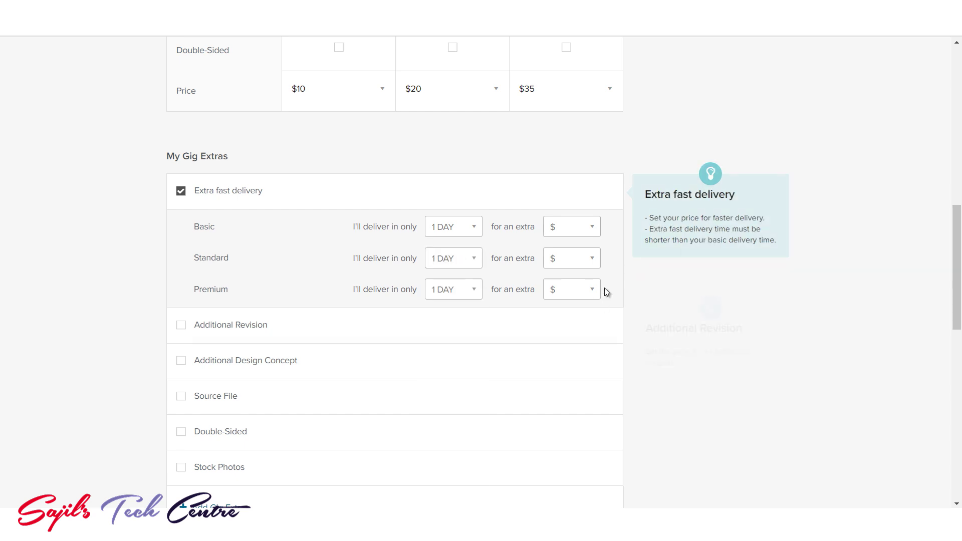
- Set the additional charge for extra fast delivery to $10 for each of the three packages
left_click(569, 293)
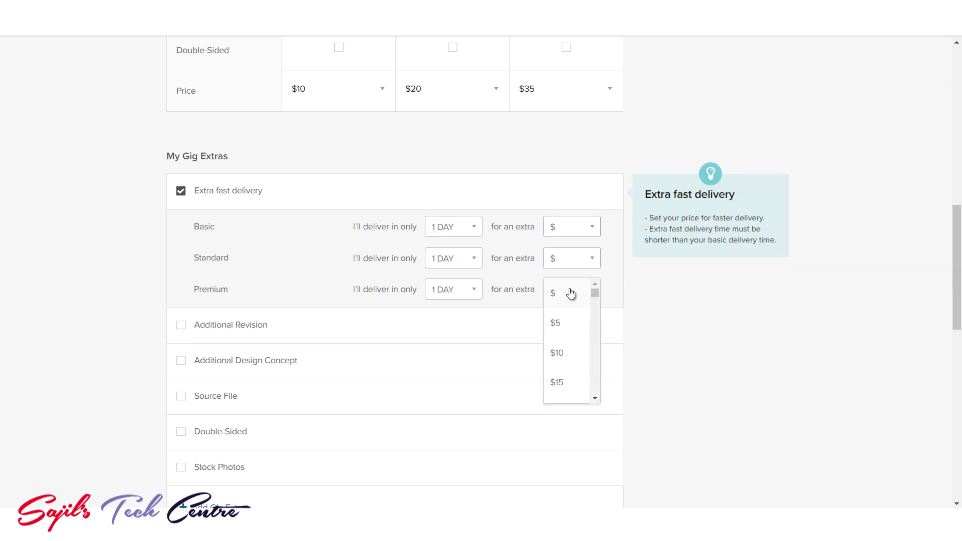
left_click(562, 353)
left_click(579, 259)
left_click(557, 322)
left_click(575, 232)
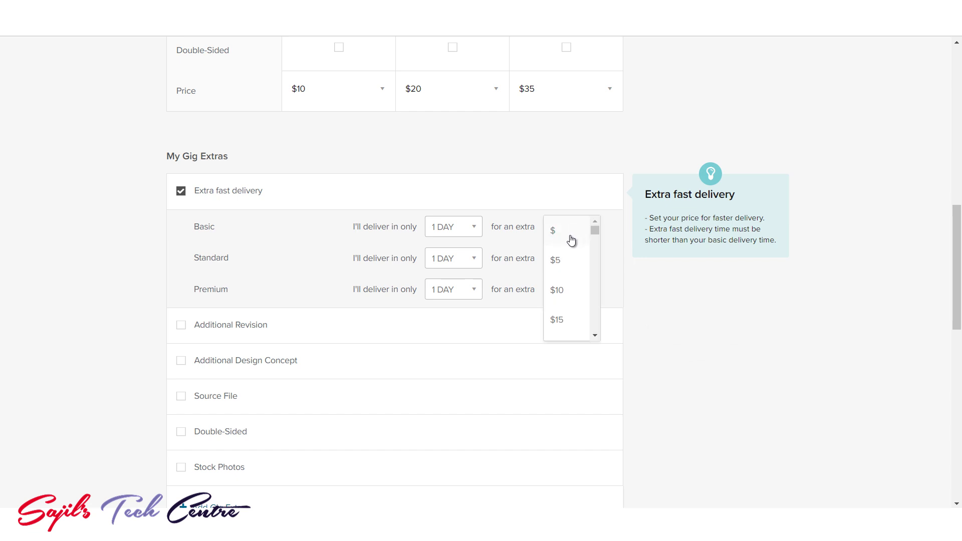
left_click(558, 293)
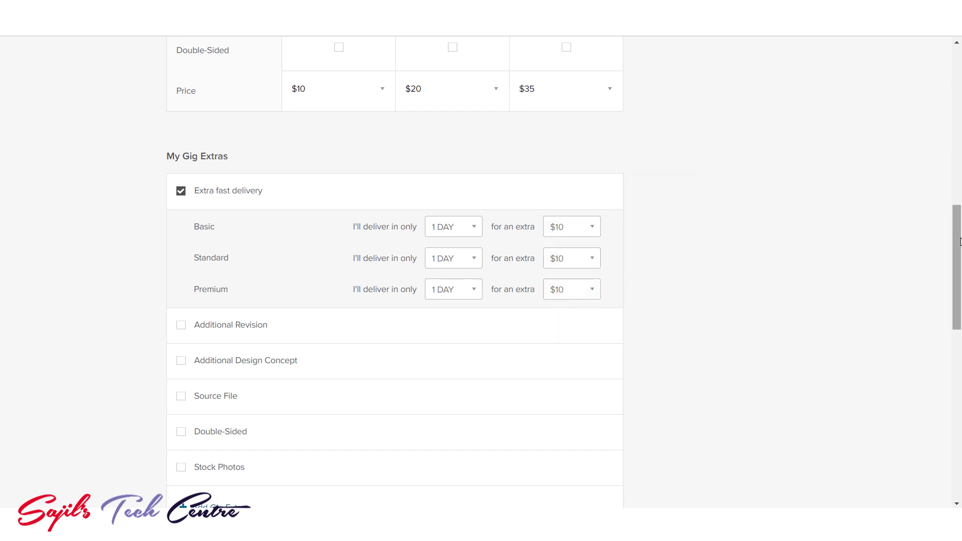
- Enable the Additional Revision gig extra for an extra $5 with 1 additional day
scroll(173, 260, "down", 2)
scroll(172, 260, "up", 3)
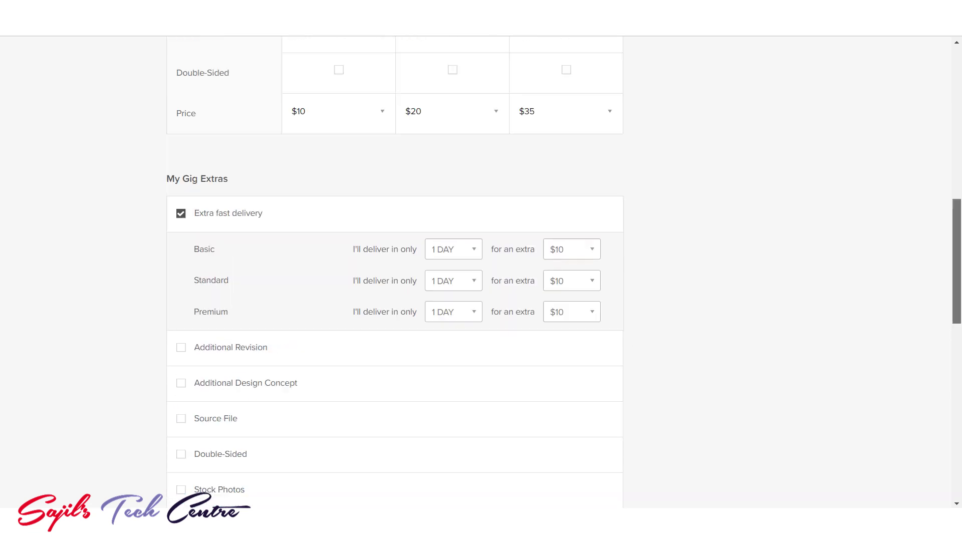
scroll(387, 209, "up", 5)
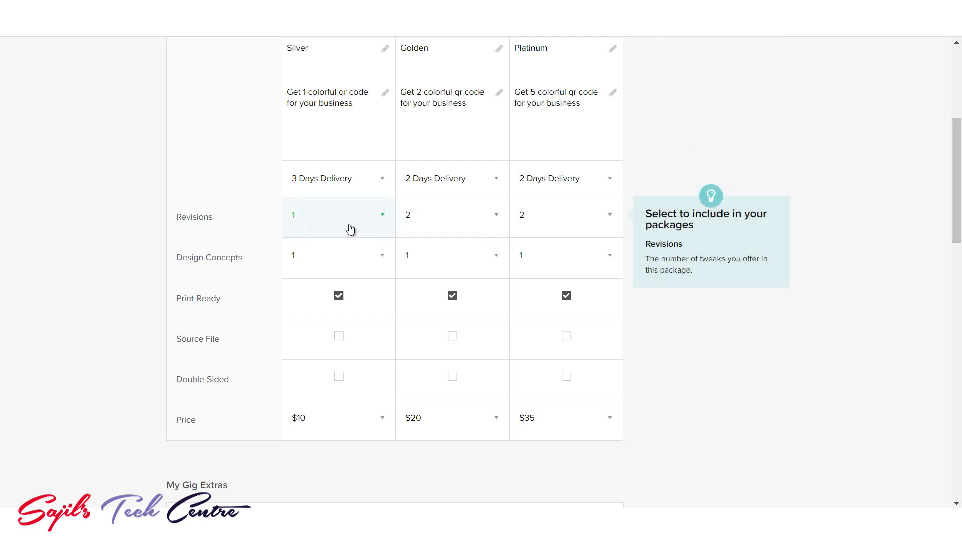
scroll(316, 160, "up", 1)
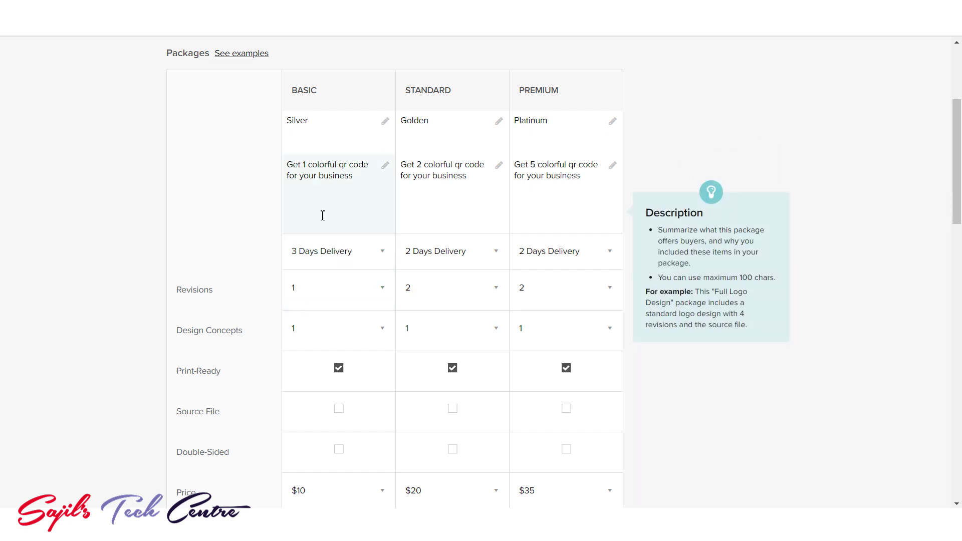
scroll(451, 293, "down", 10)
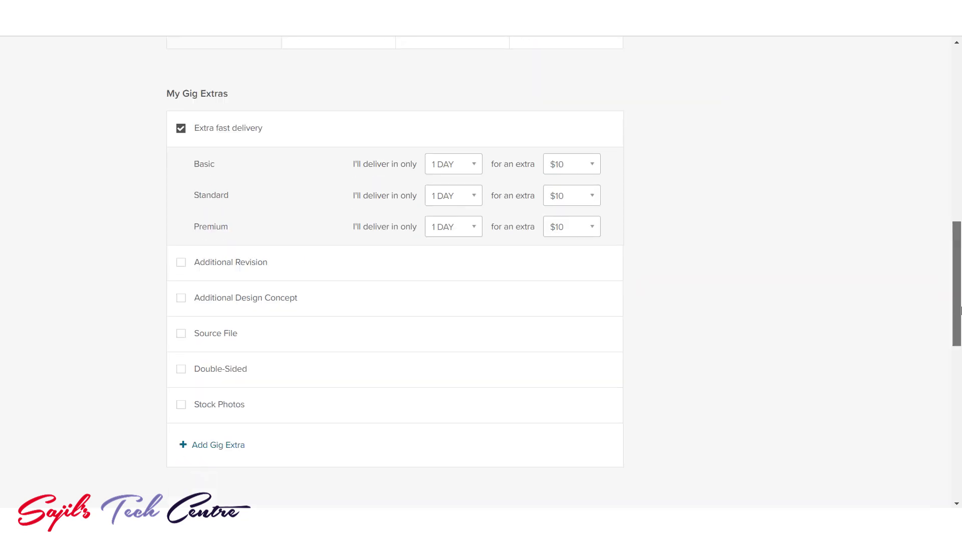
left_click(181, 229)
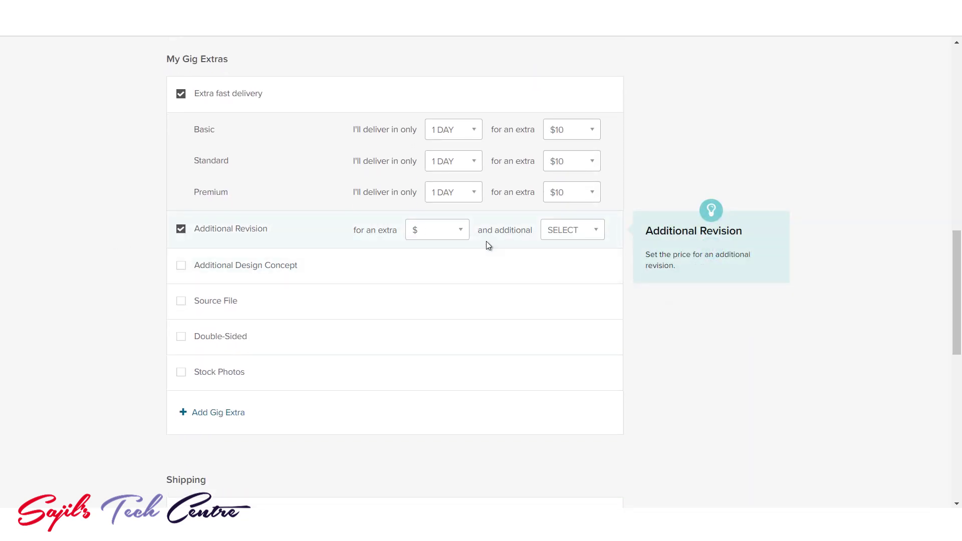
left_click(452, 238)
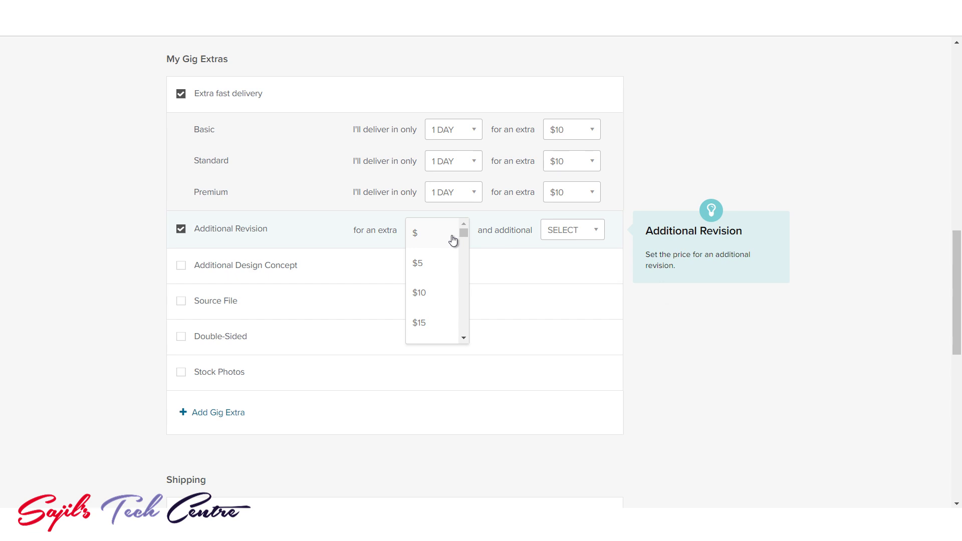
left_click(429, 264)
left_click(584, 241)
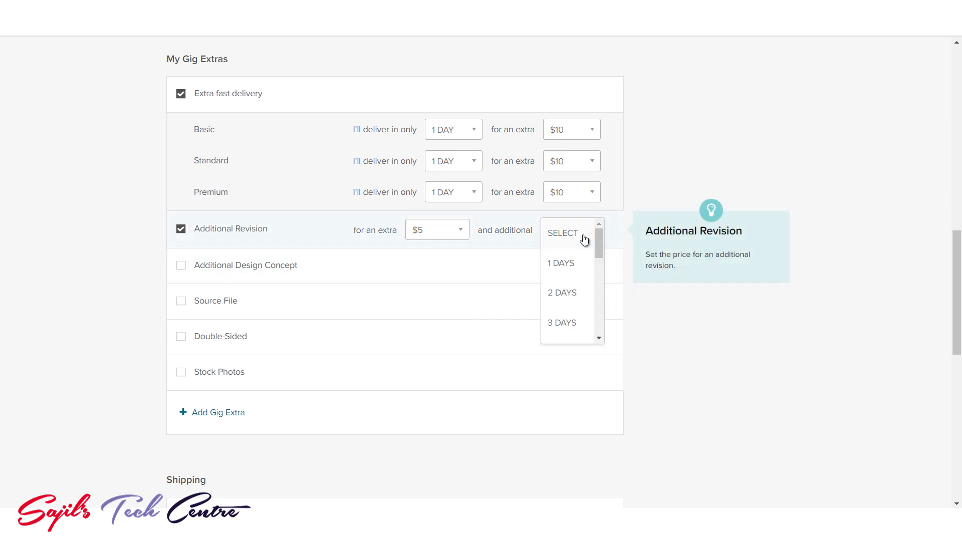
left_click(568, 267)
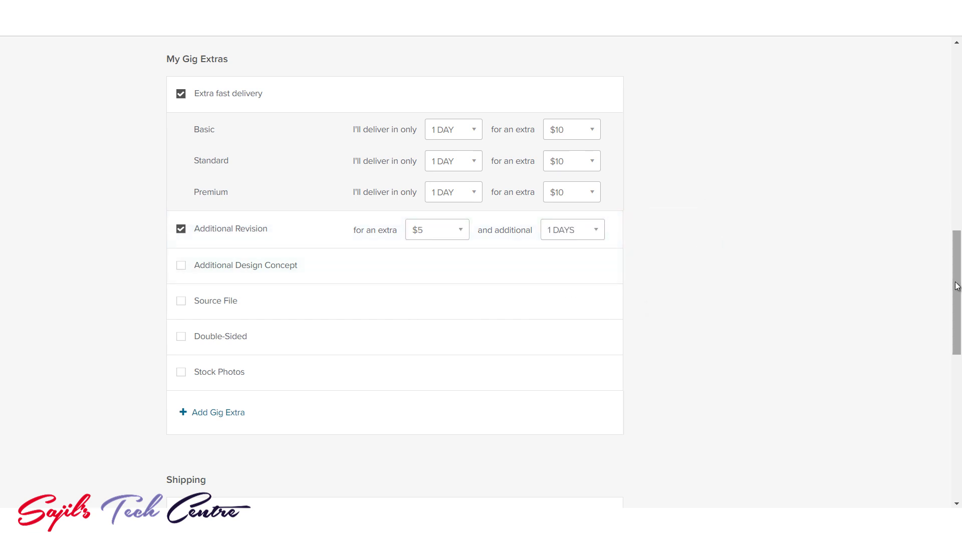
left_click_drag(957, 286, 959, 158)
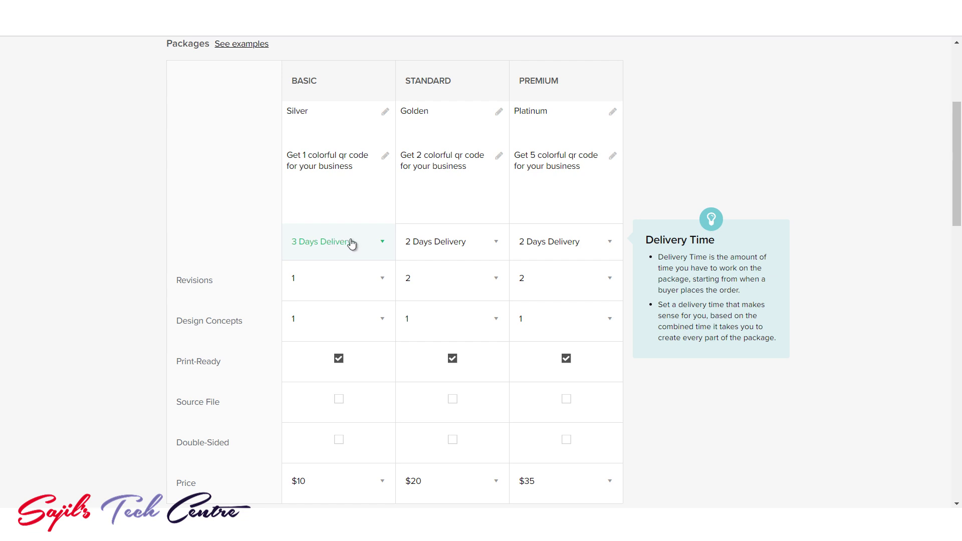
left_click_drag(960, 210, 951, 346)
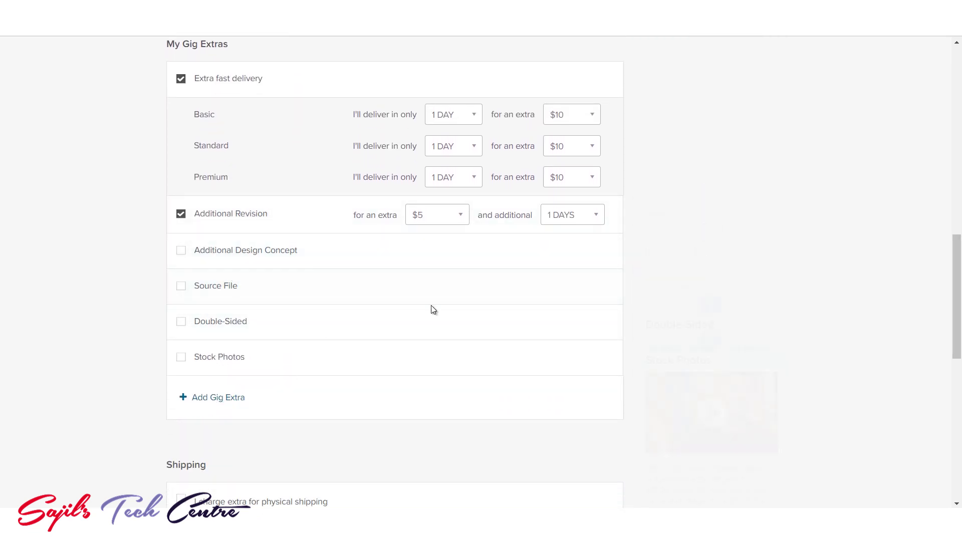
scroll(719, 240, "down", 3)
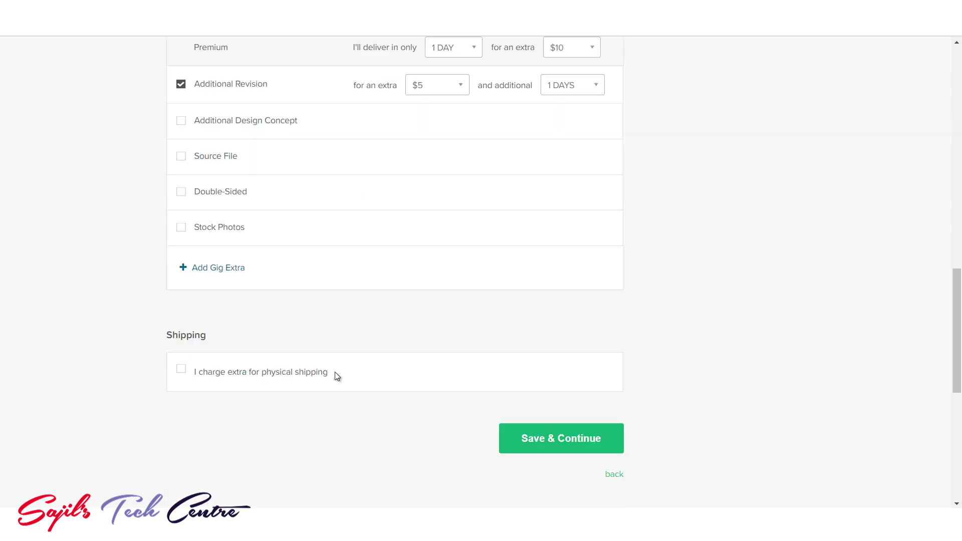
left_click_drag(335, 377, 191, 373)
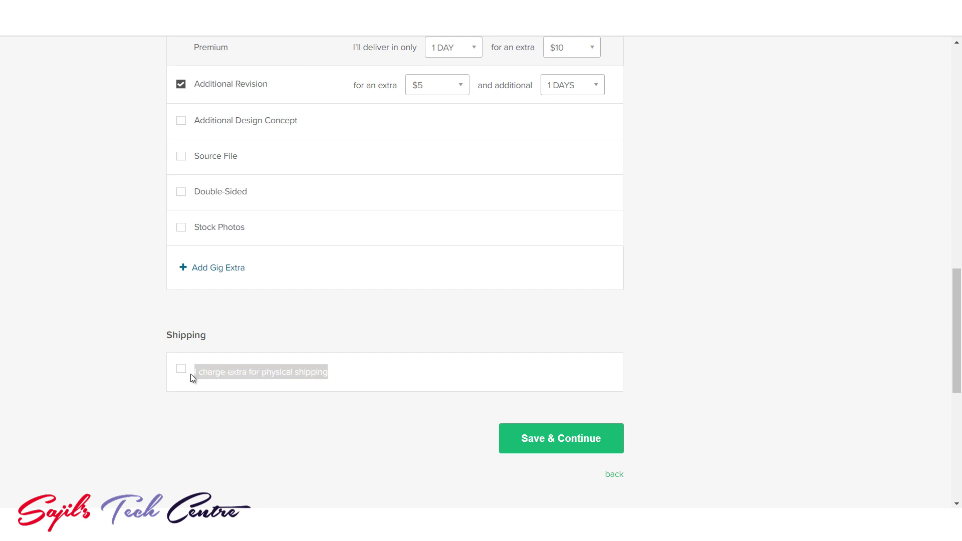
left_click(292, 343)
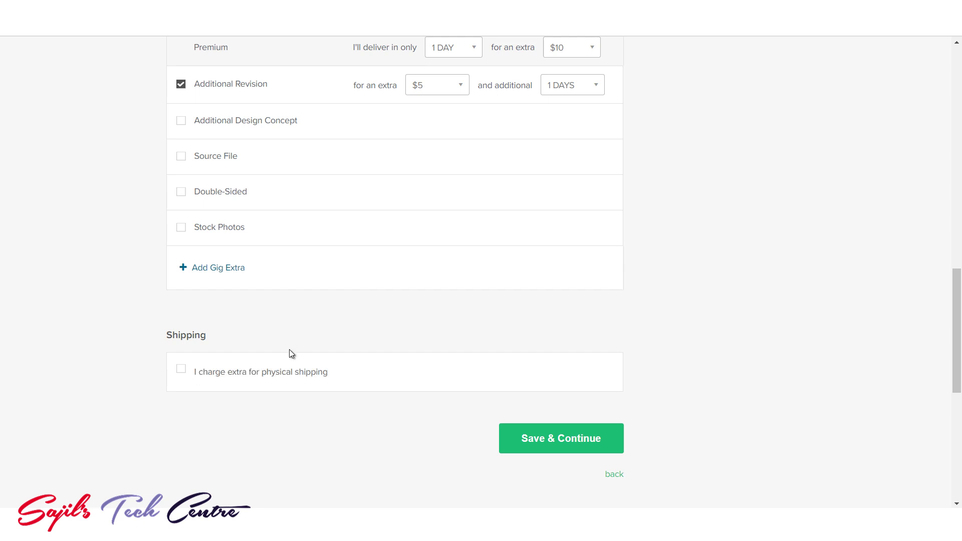
- Add and enable a custom gig extra titled "10 qr code" with the description "create 10 extra qr code"
scroll(191, 432, "up", 1)
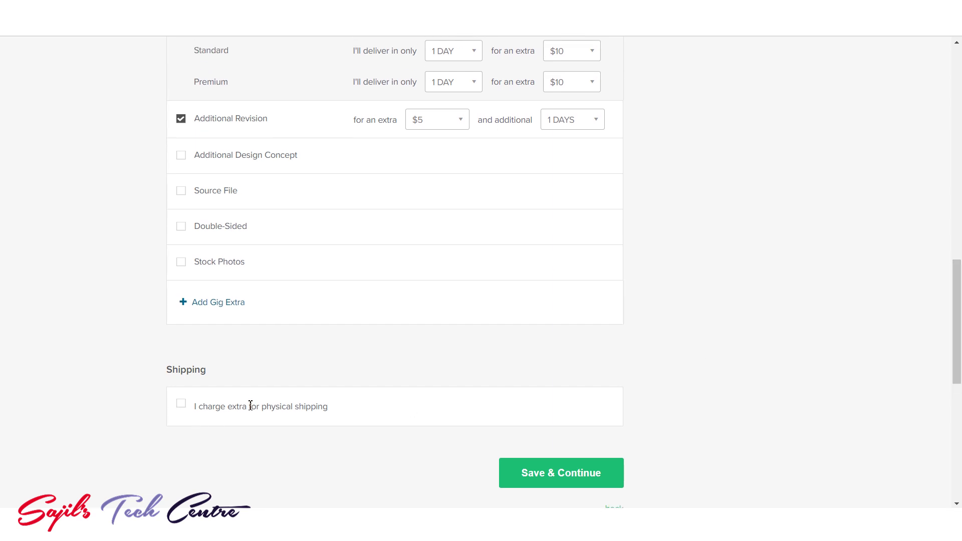
left_click(215, 307)
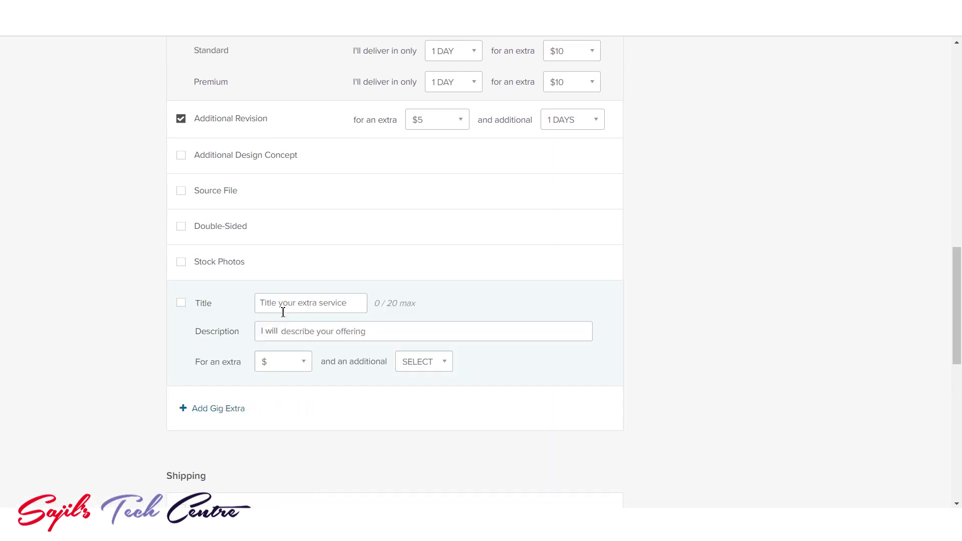
left_click(181, 305)
left_click(299, 305)
type("10 qr")
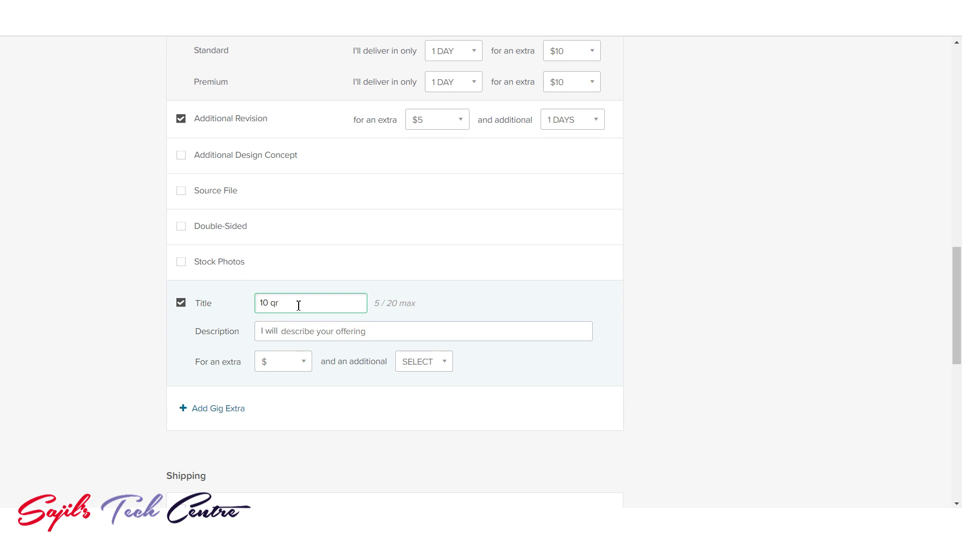
type(" code")
left_click(302, 334)
type("create 10 extra qr code")
- Set the custom gig extra's price to $90 and its additional delivery time to 3 days
left_click(291, 361)
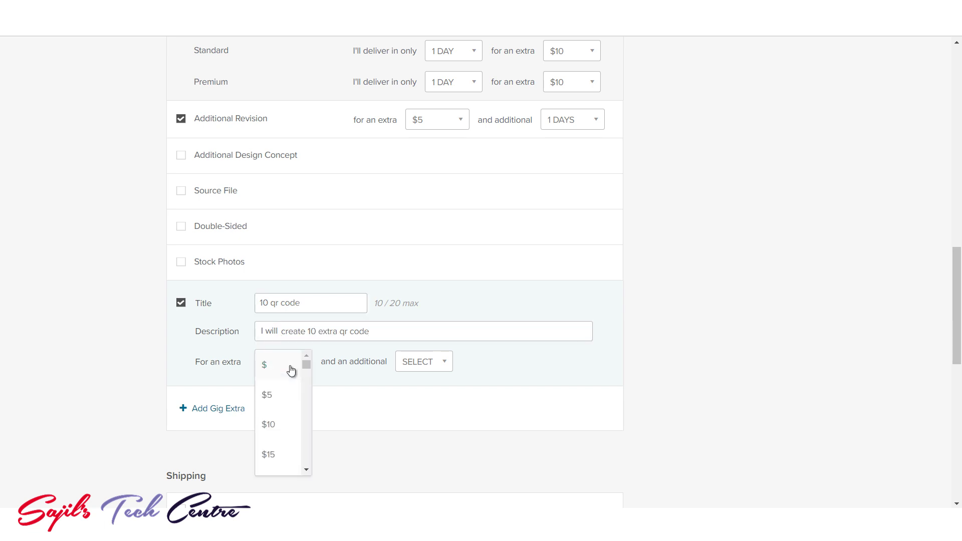
scroll(307, 407, "down", 5)
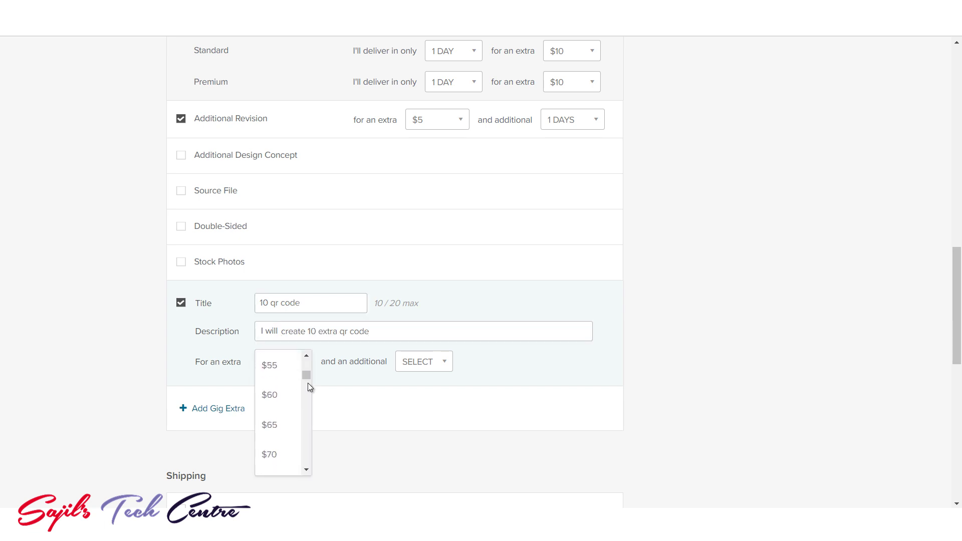
scroll(308, 383, "down", 3)
left_click(279, 406)
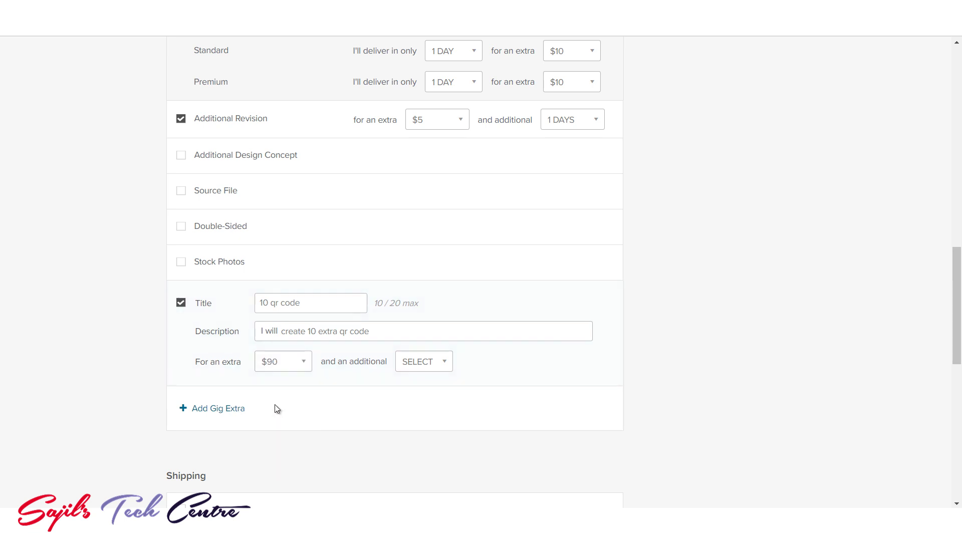
left_click(419, 363)
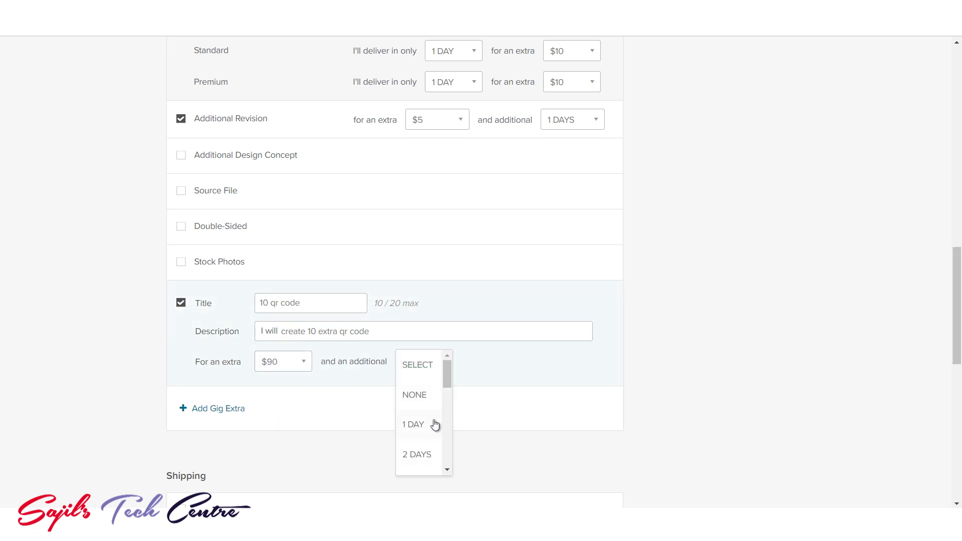
scroll(420, 447, "down", 1)
left_click(420, 445)
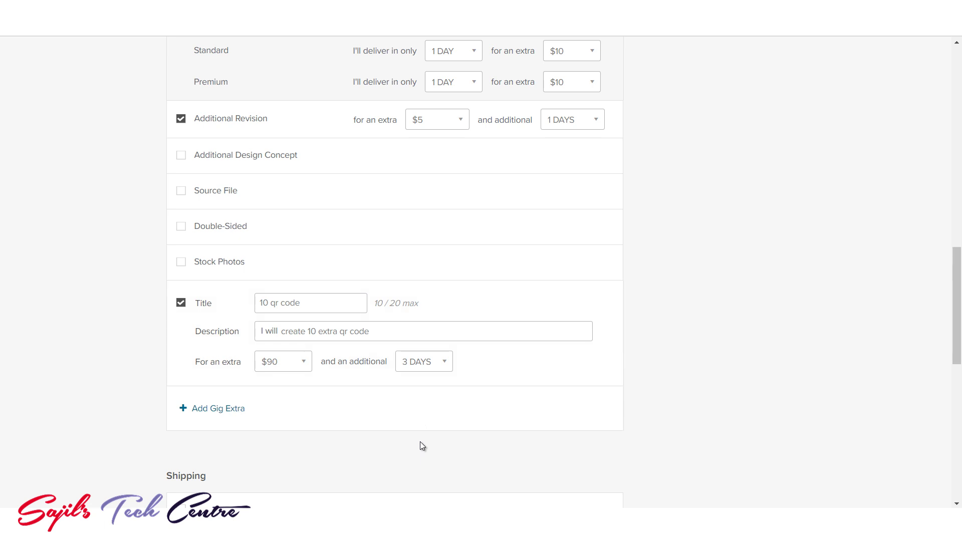
- Review the three packages, the gig extras and the shipping option on the pricing page
scroll(568, 442, "up", 1)
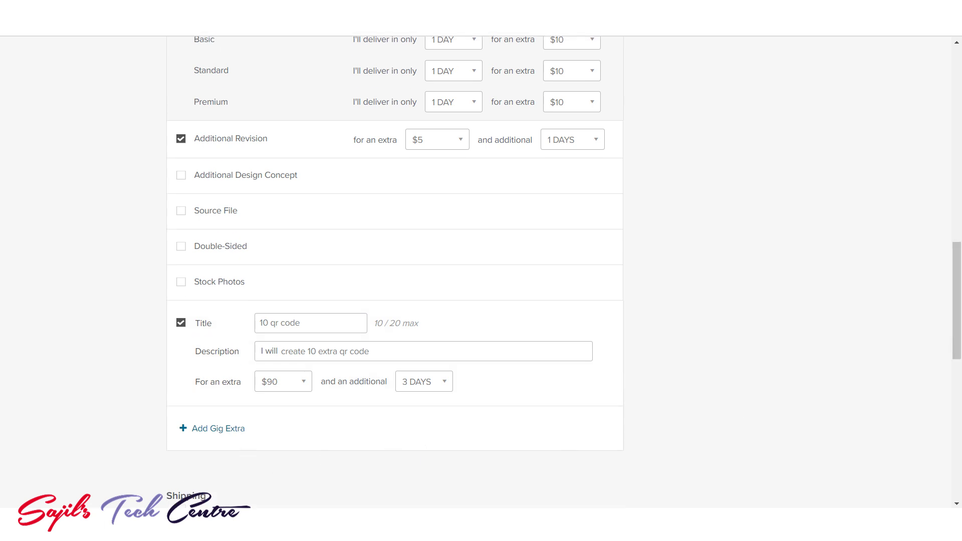
scroll(485, 303, "up", 10)
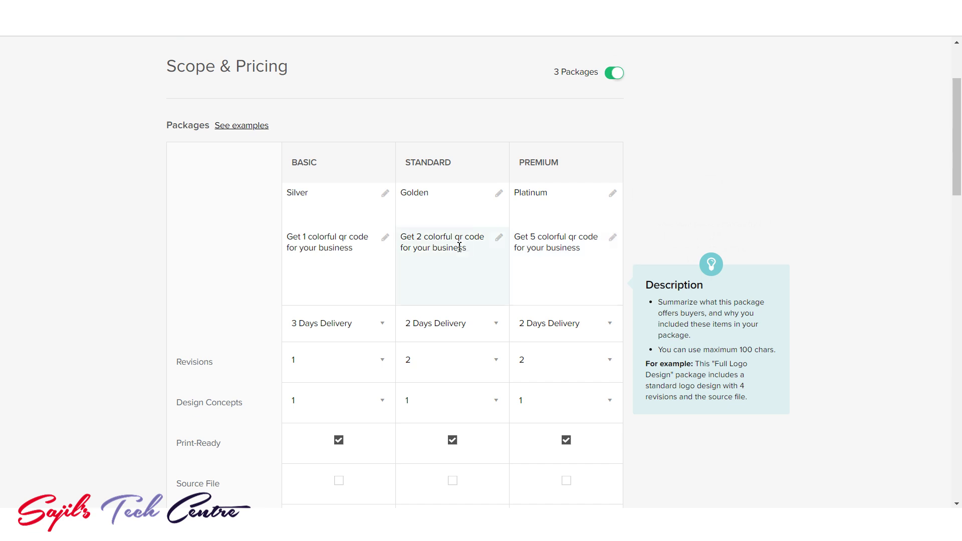
left_click_drag(954, 182, 954, 359)
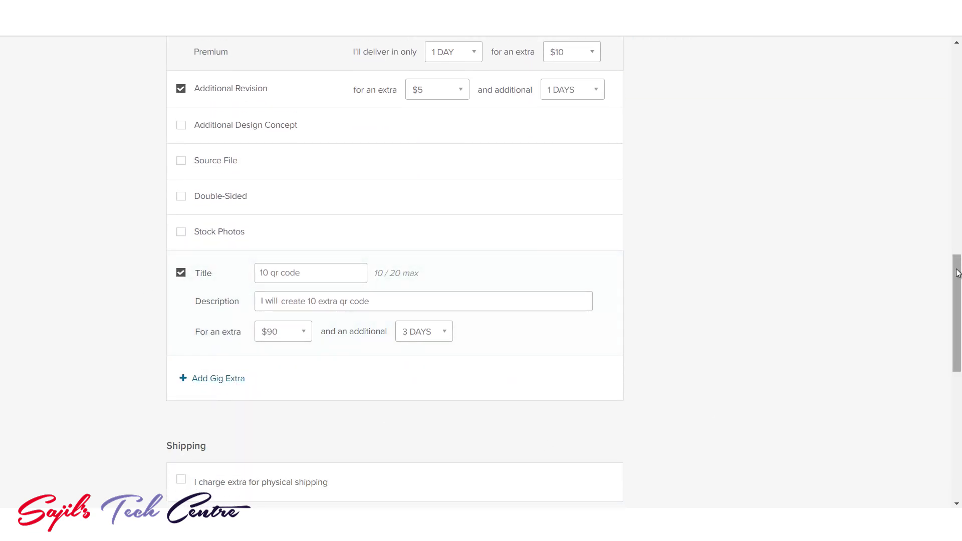
left_click_drag(956, 313, 956, 135)
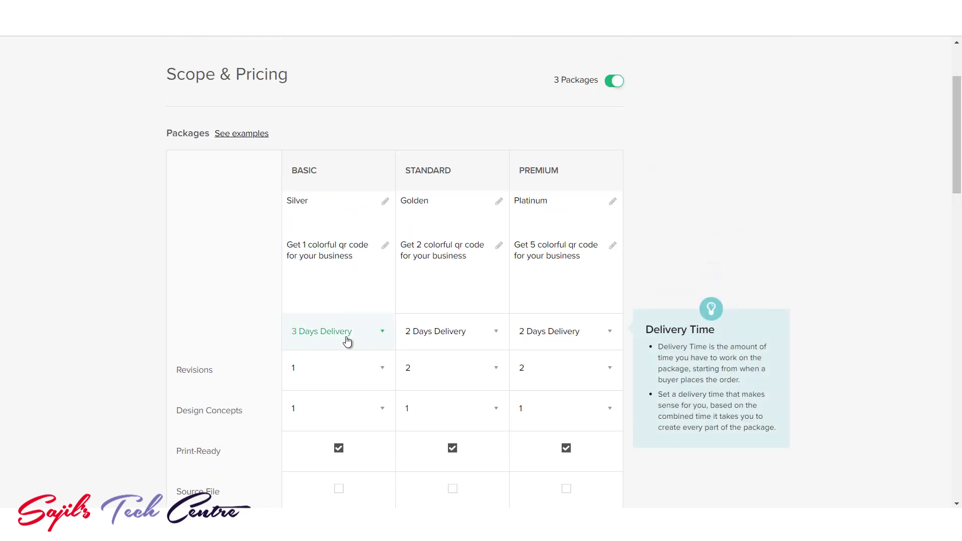
mouse_move(345, 245)
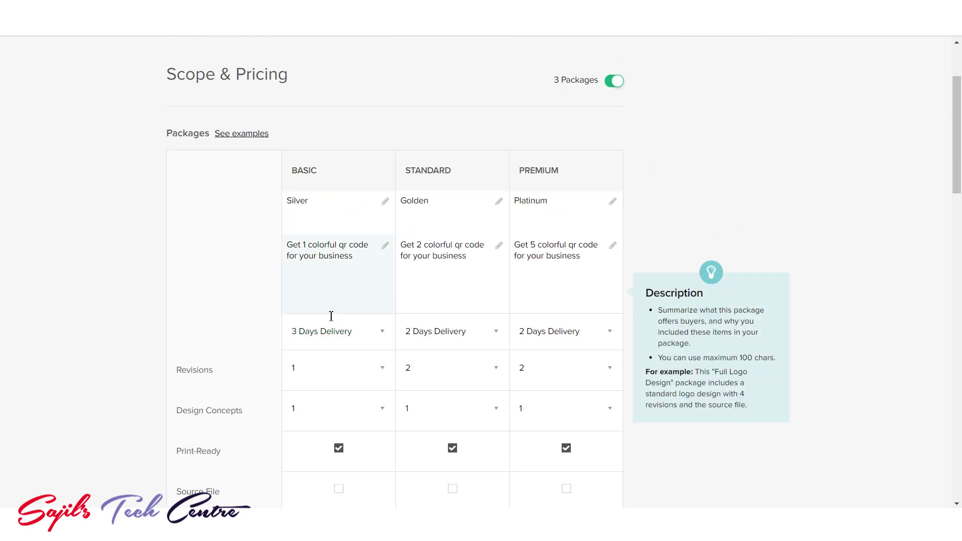
left_click_drag(957, 146, 953, 344)
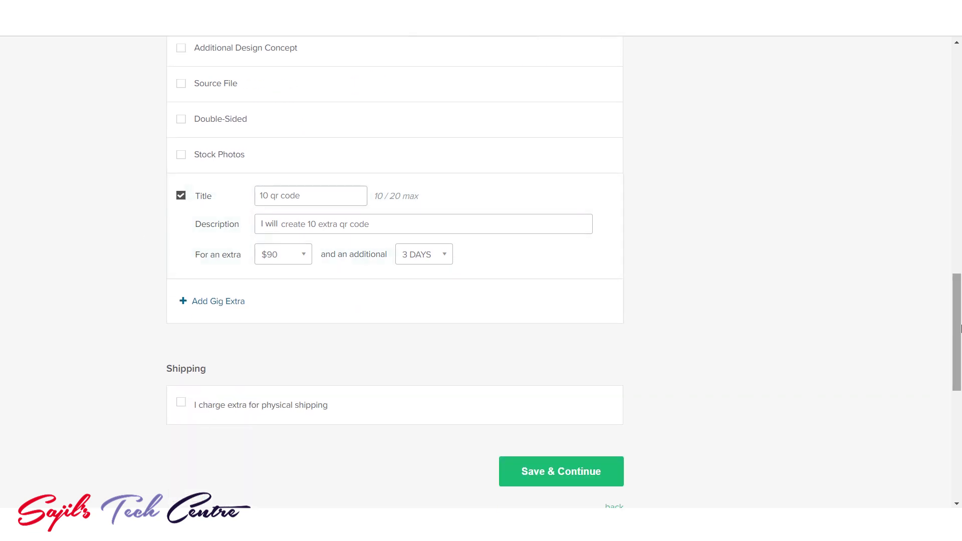
left_click_drag(953, 319, 953, 137)
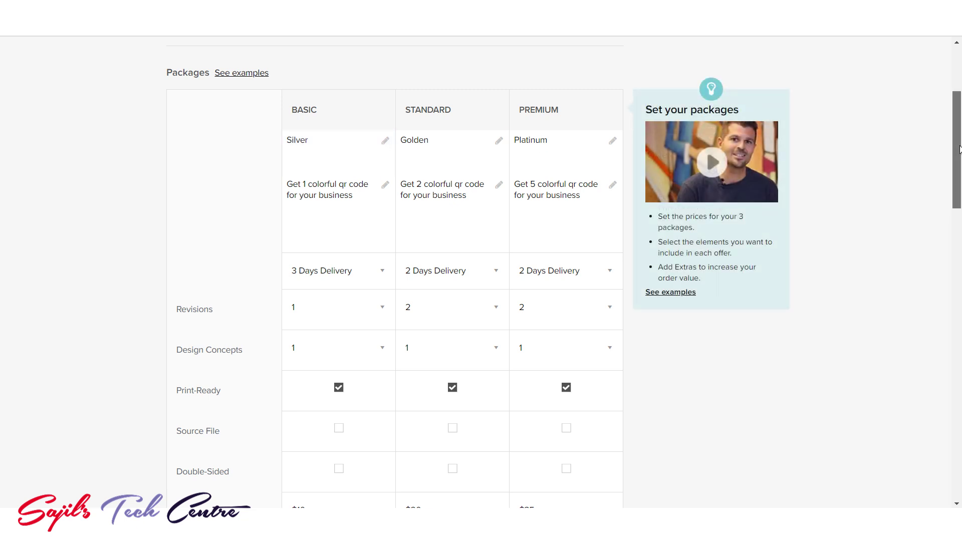
left_click_drag(959, 159, 959, 370)
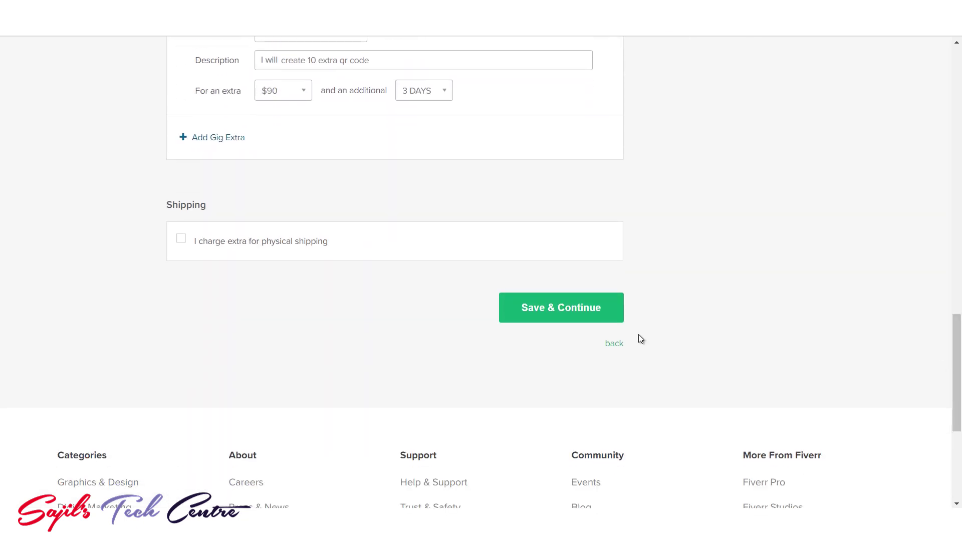
scroll(249, 277, "up", 4)
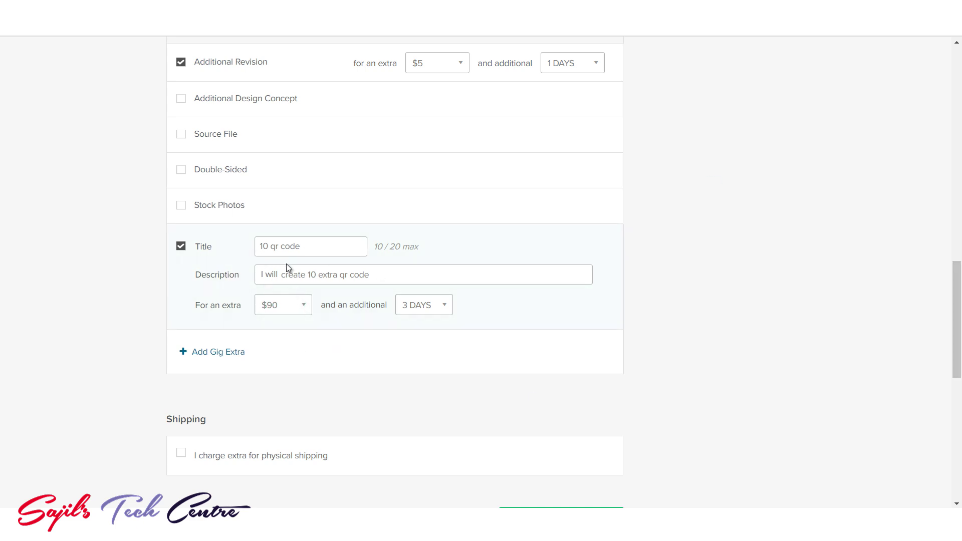
mouse_move(957, 342)
left_mouse_down()
mouse_move(959, 356)
mouse_move(960, 217)
mouse_move(959, 362)
left_mouse_up()
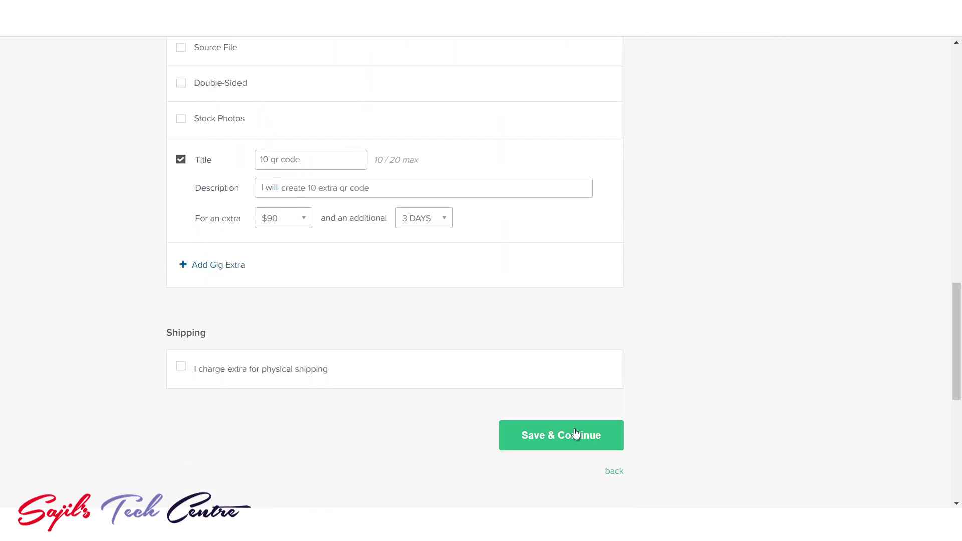
- Save the pricing page and continue, and bring up New Text Document.txt in Notepad over the gig's description page
left_click(559, 440)
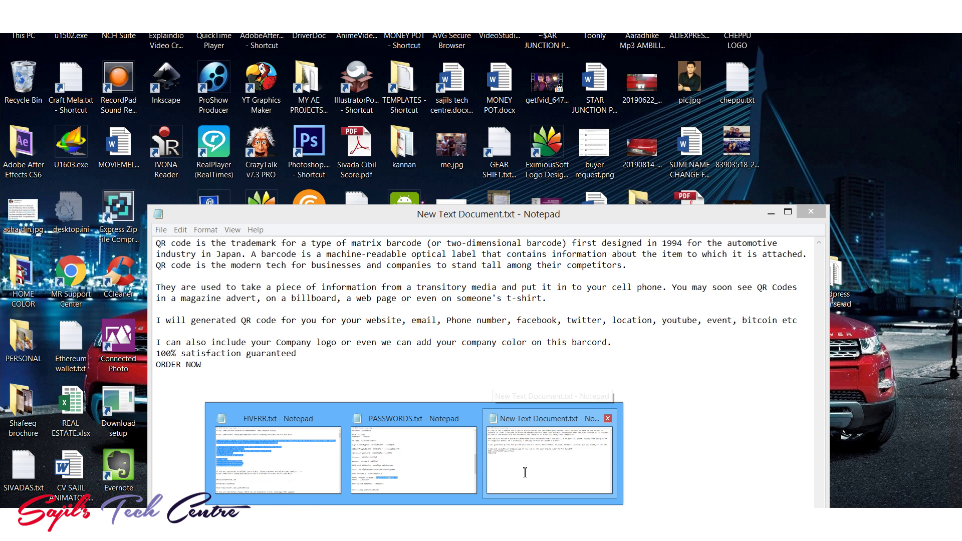
left_click(521, 471)
left_click_drag(528, 218, 556, 88)
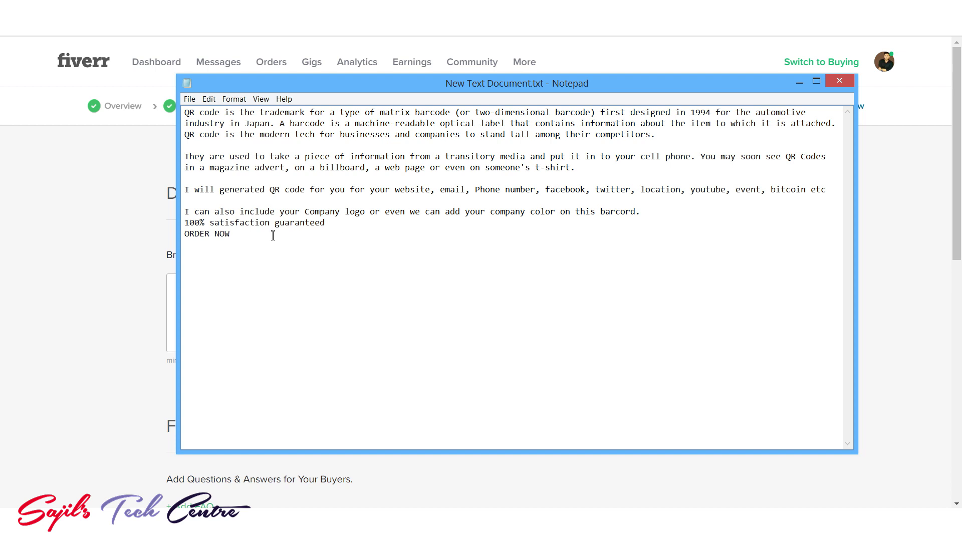
- Copy the entire QR code description from the Notepad document and return to the gig description page on Fiverr
left_click(190, 98)
left_click(279, 244)
left_click_drag(250, 235, 159, 116)
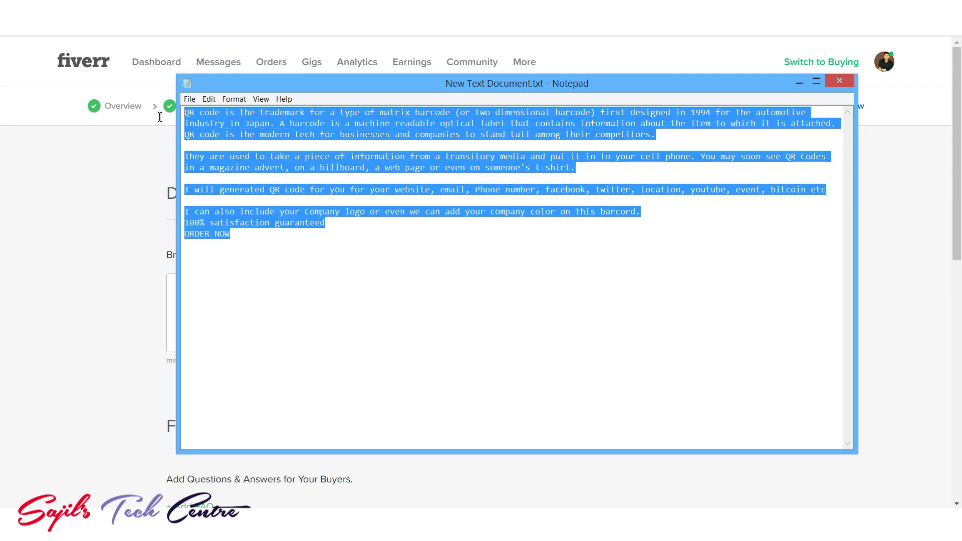
right_click(314, 133)
left_click(361, 171)
left_click(170, 314)
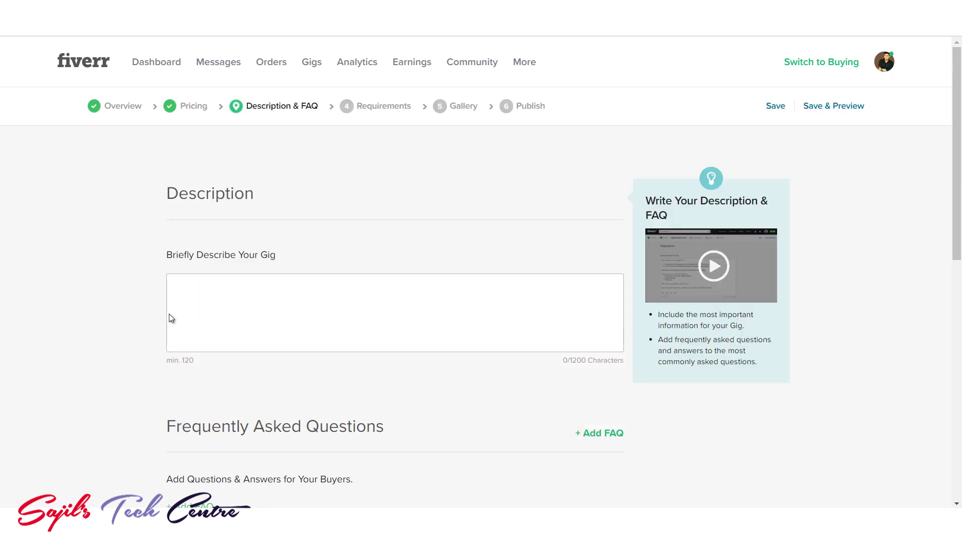
- Paste the copied QR code text as the gig description and capitalize the "in" that begins the magazine advert line
left_click(231, 313)
right_click(231, 313)
left_click(272, 380)
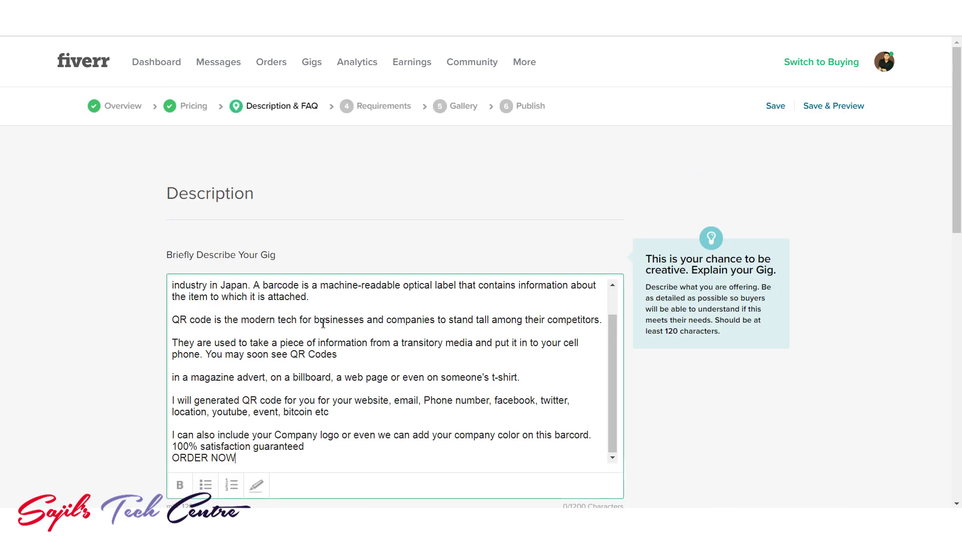
scroll(960, 210, "down", 2)
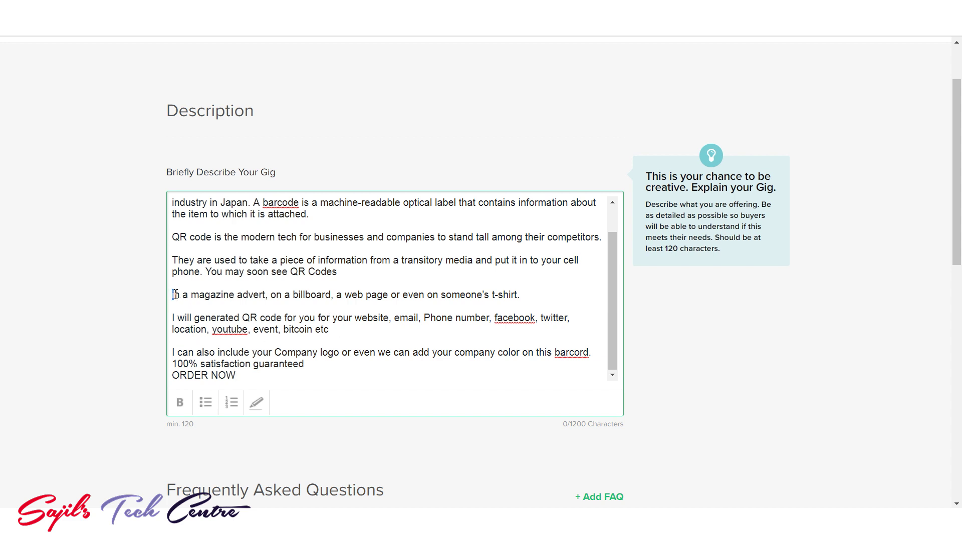
key("BackSpace")
key("BackSpace")
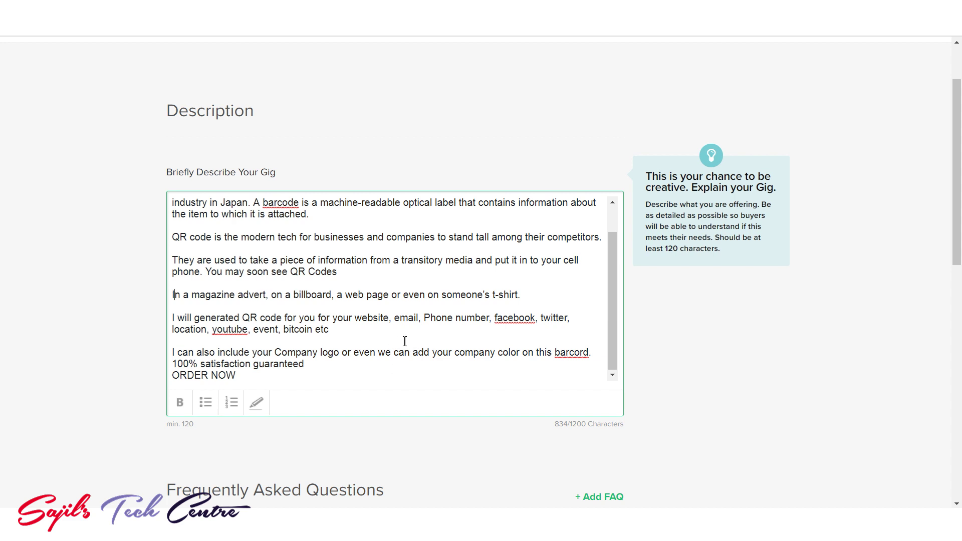
- Read through the whole pasted gig description, and save the page to continue to the requirements
left_click_drag(171, 237, 376, 227)
left_click(391, 288)
left_click(370, 229)
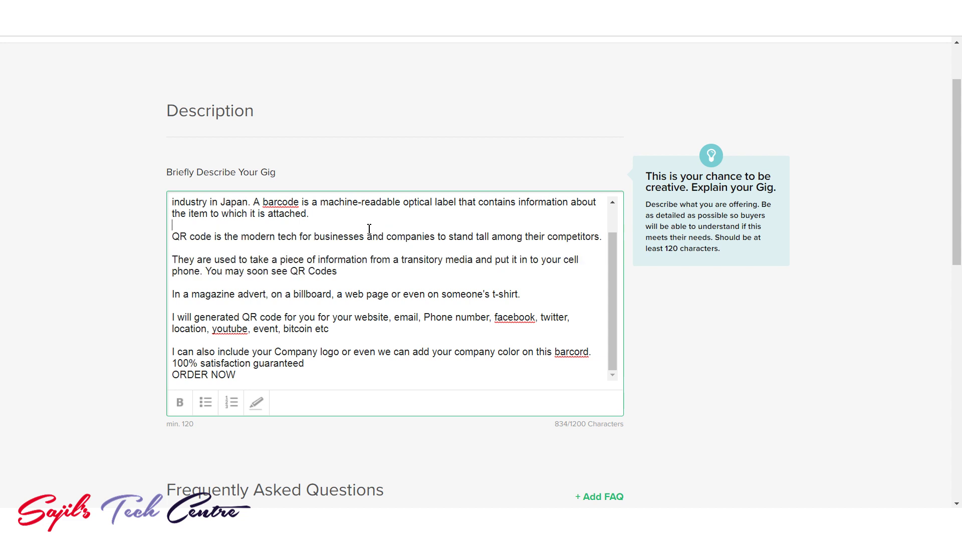
left_click_drag(321, 211, 168, 190)
left_click(352, 228)
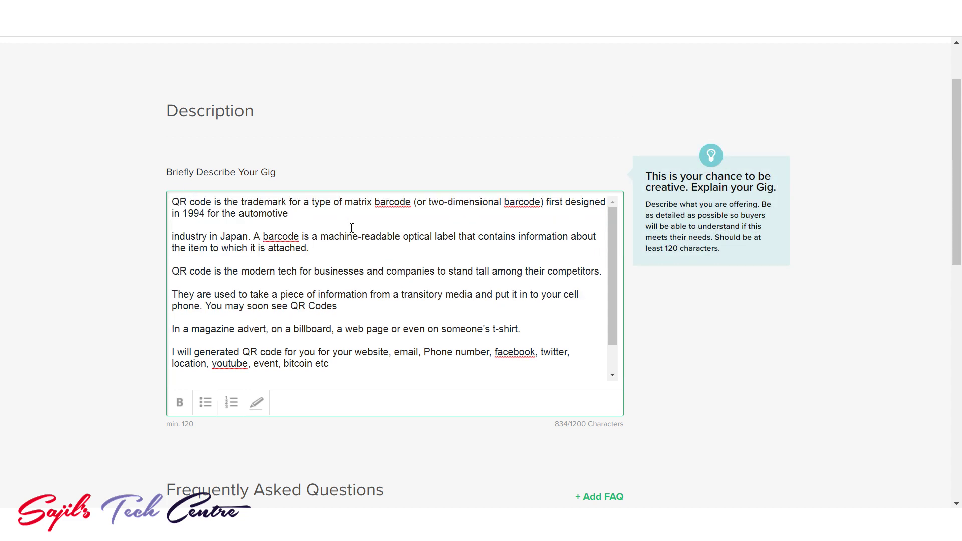
left_click_drag(610, 258, 610, 308)
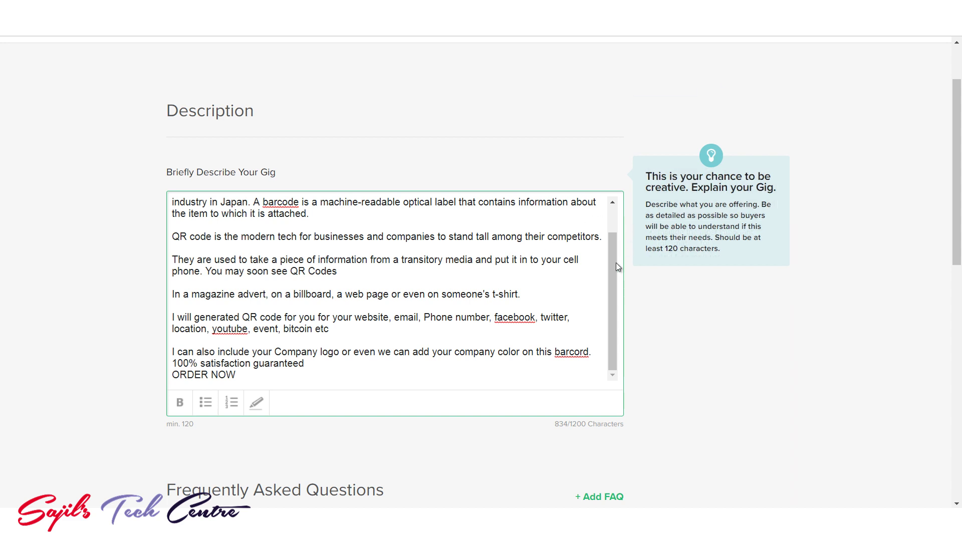
left_click_drag(616, 266, 615, 236)
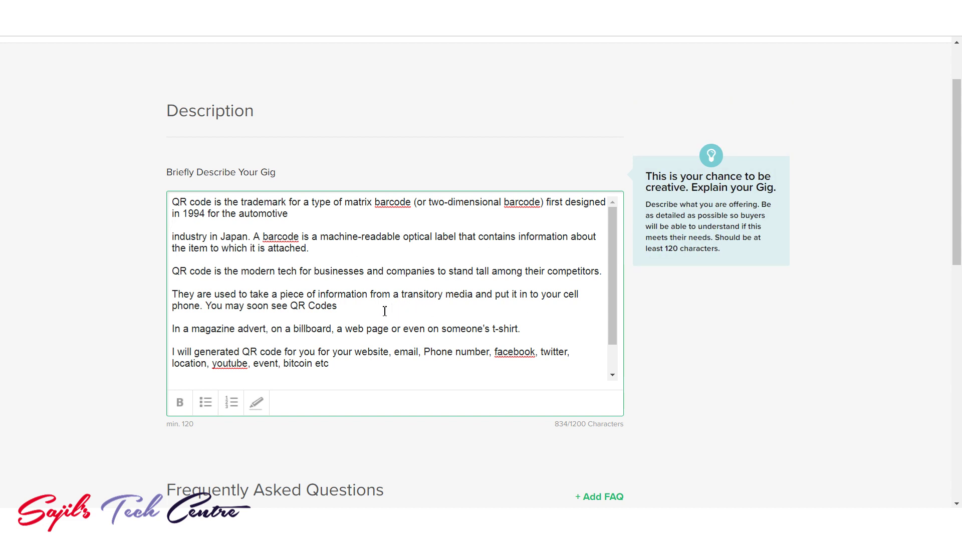
left_click(884, 243)
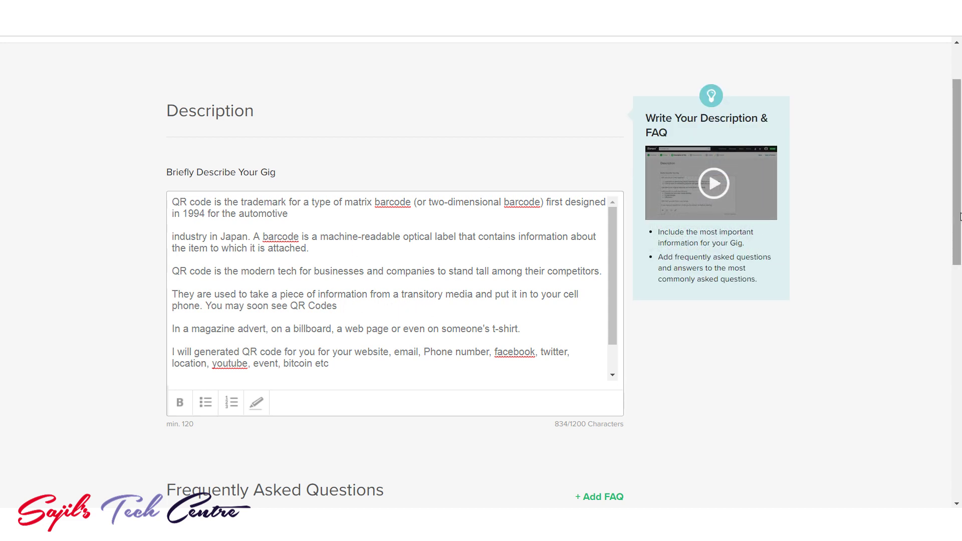
left_click_drag(960, 216, 960, 315)
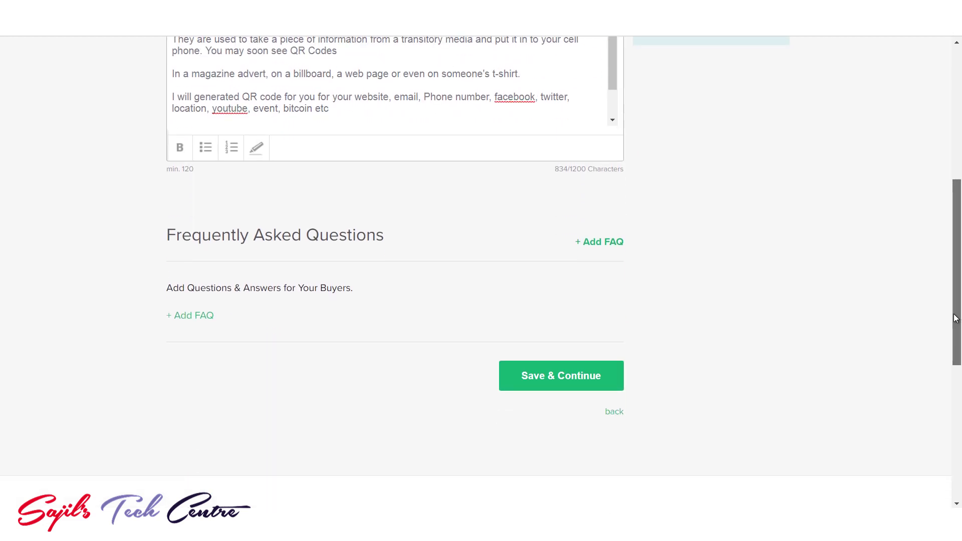
left_click(574, 378)
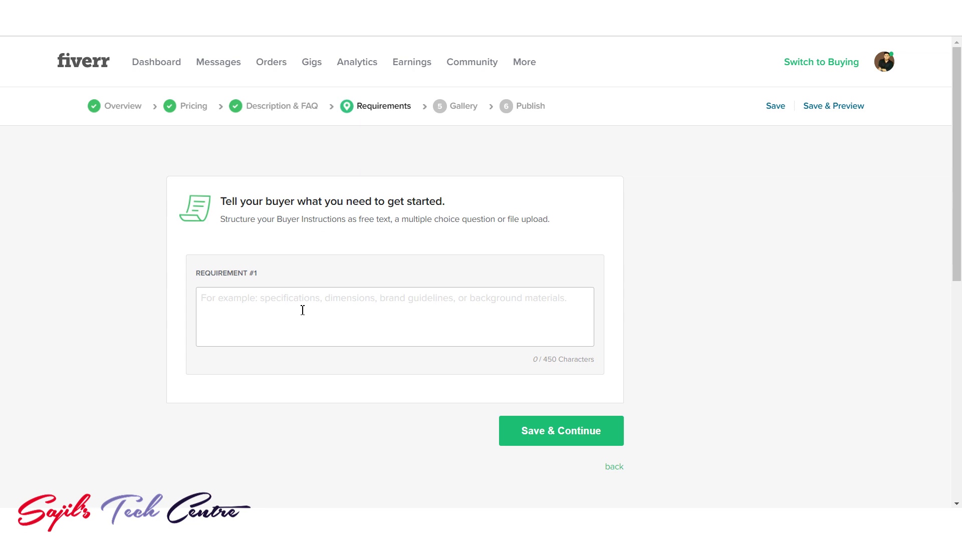
- Add a mandatory free-text requirement asking buyers for the QR code information, such as phone number, bitcoin address, email or website address
left_click(302, 310)
key("ctrl+v")
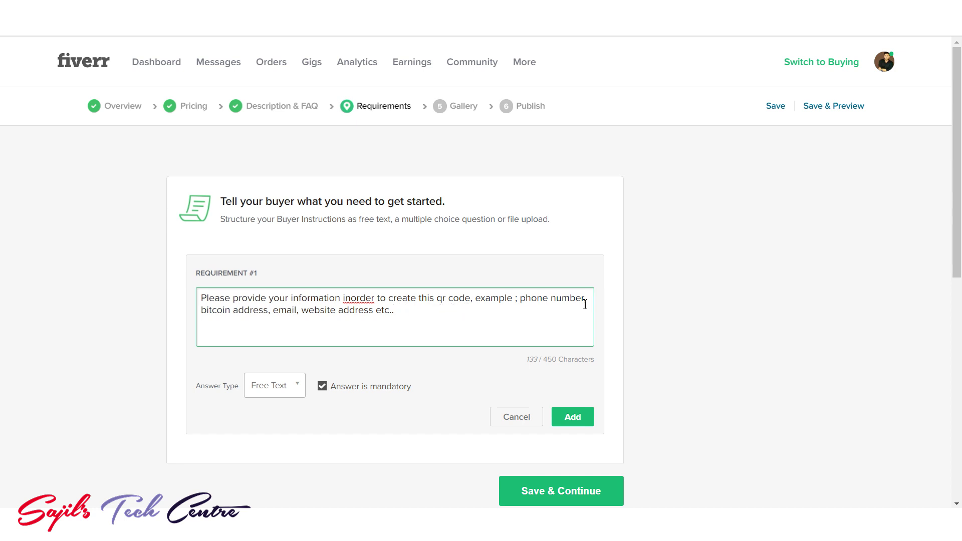
left_click_drag(407, 311, 299, 311)
triple_click(350, 322)
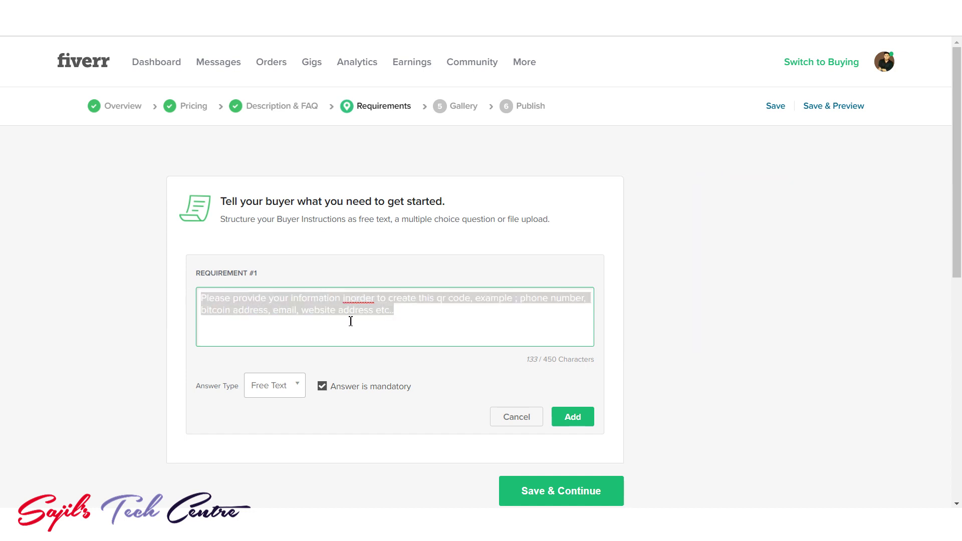
left_click(431, 325)
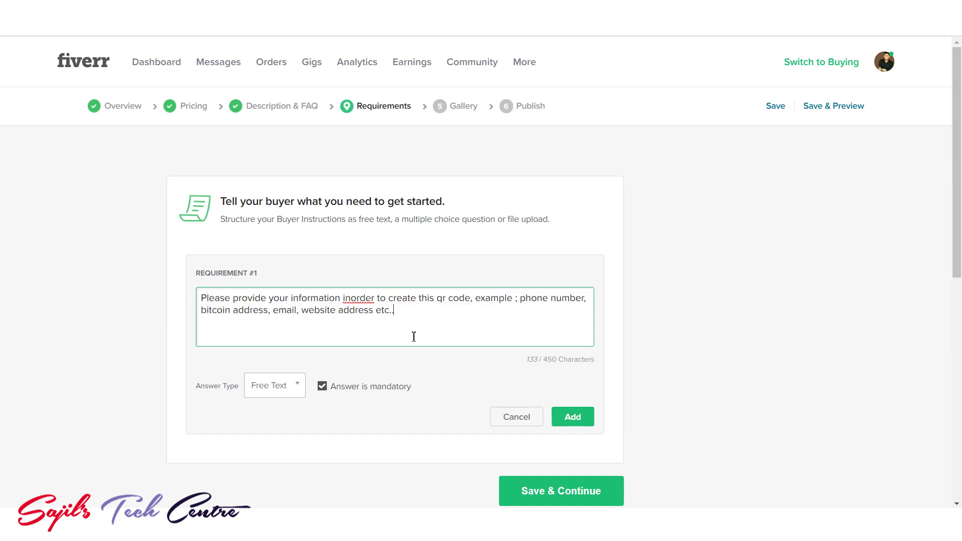
left_click(575, 418)
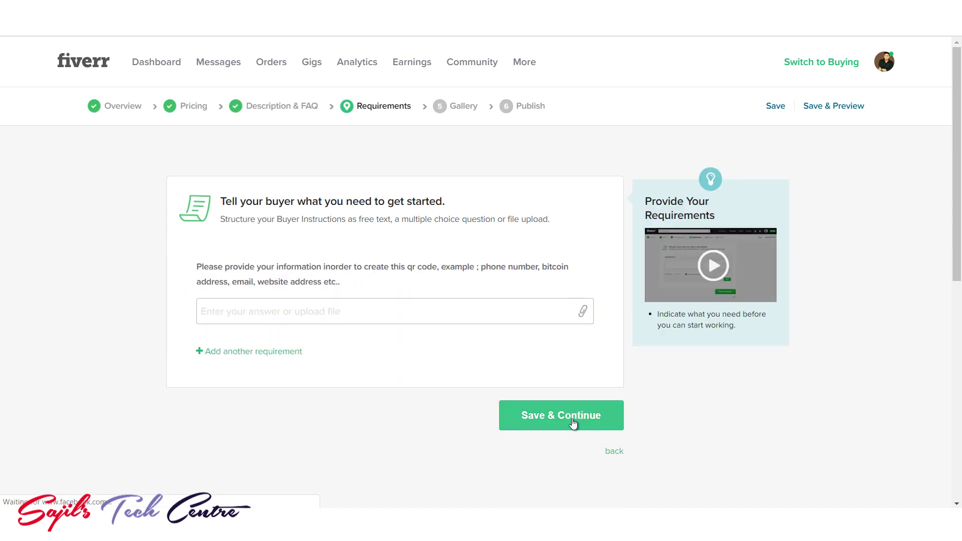
- Check the wording of the added buyer requirement, and save the requirements page to continue to the gallery
left_click_drag(355, 289, 194, 267)
left_click(129, 294)
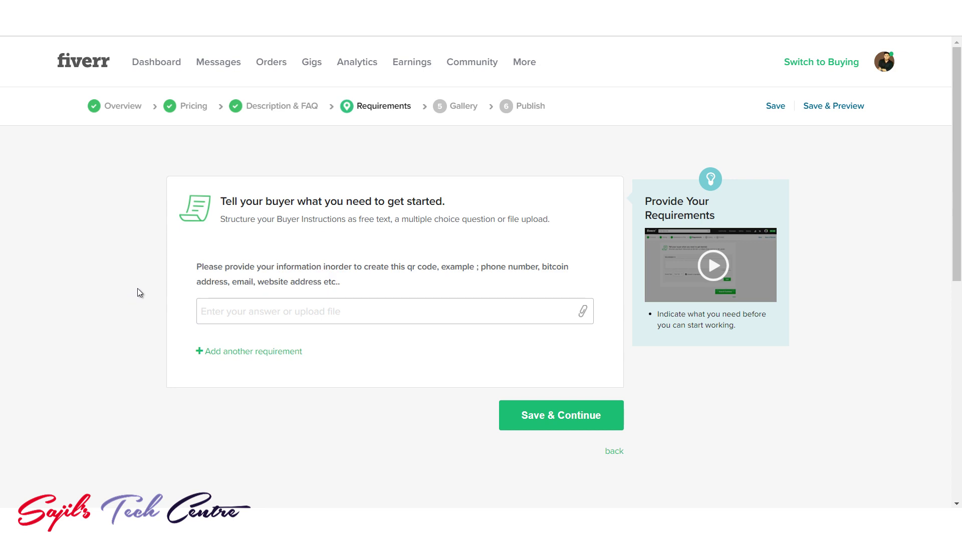
mouse_move(198, 271)
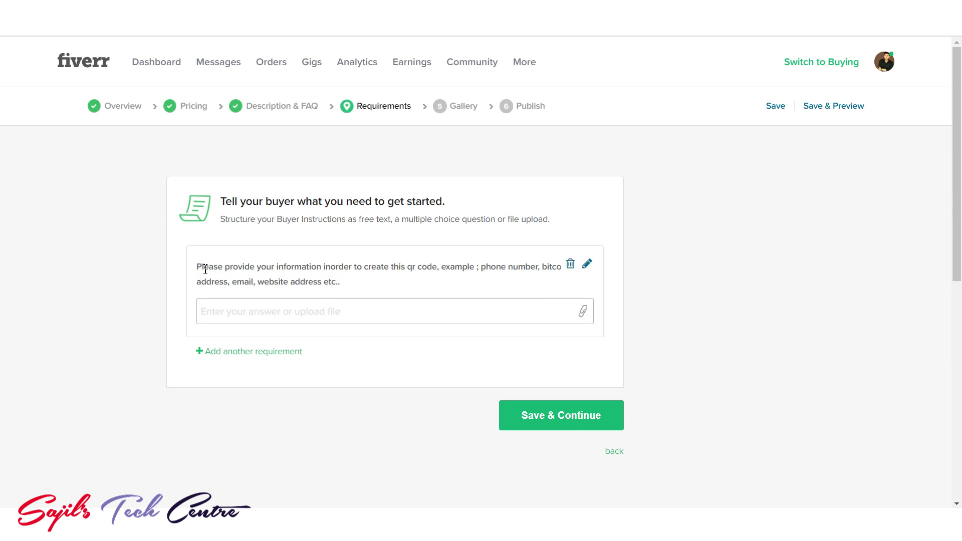
left_click_drag(344, 285, 201, 267)
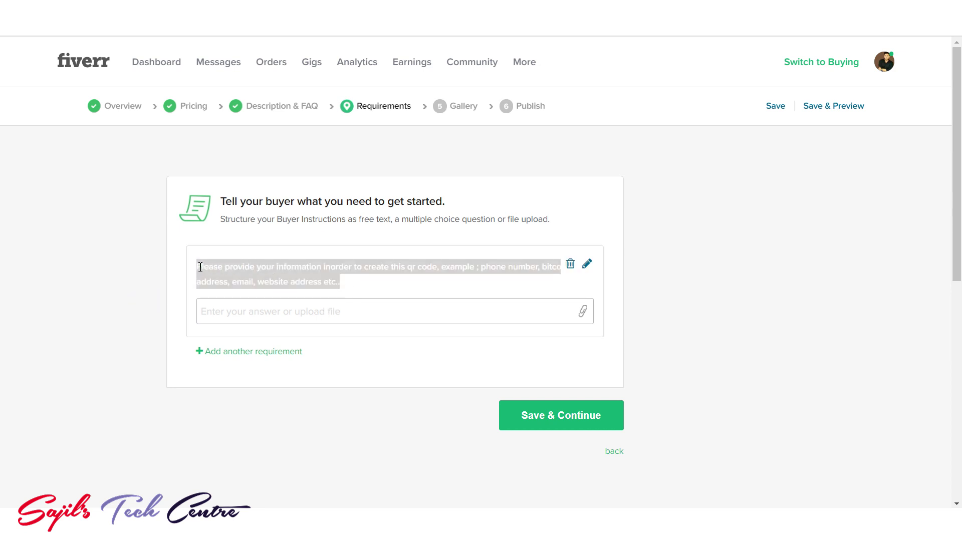
left_click(251, 273)
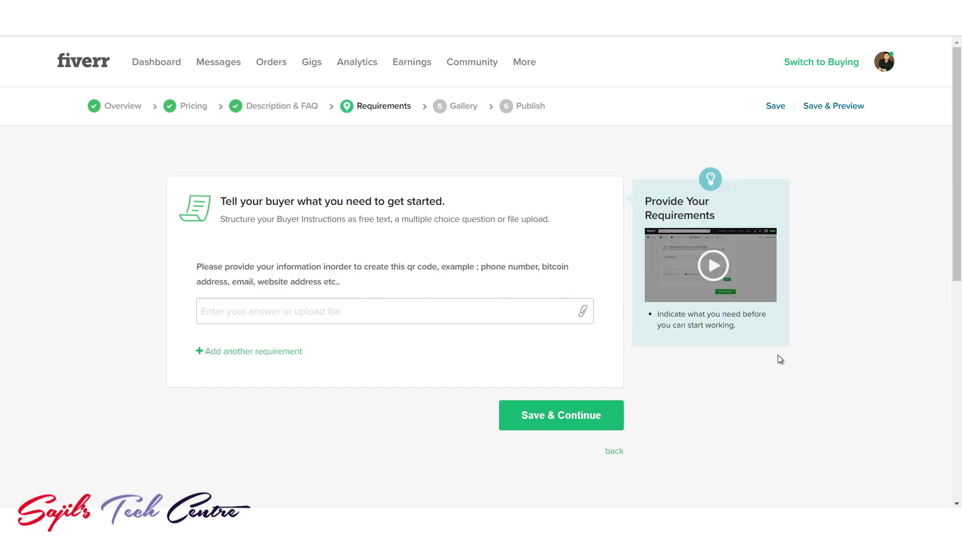
left_click(547, 414)
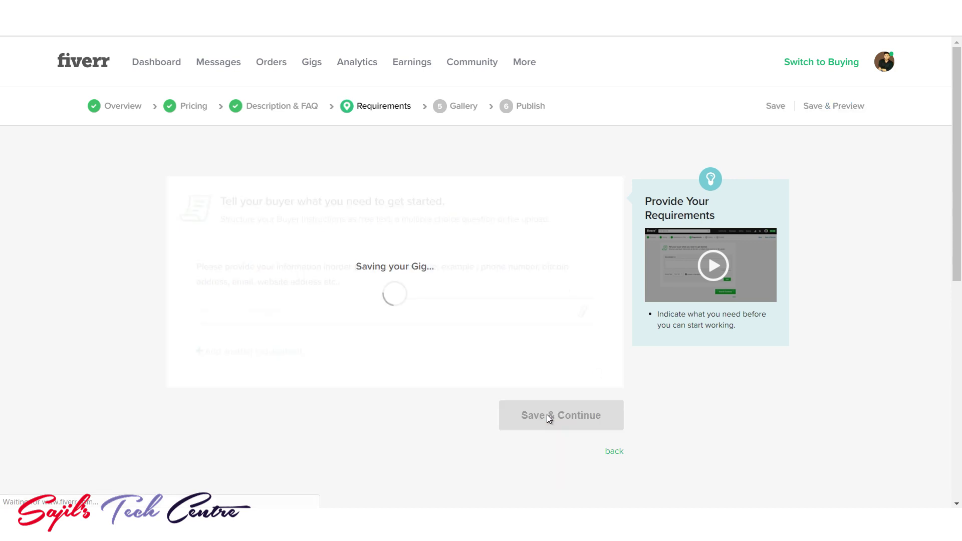
scroll(456, 380, "down", 2)
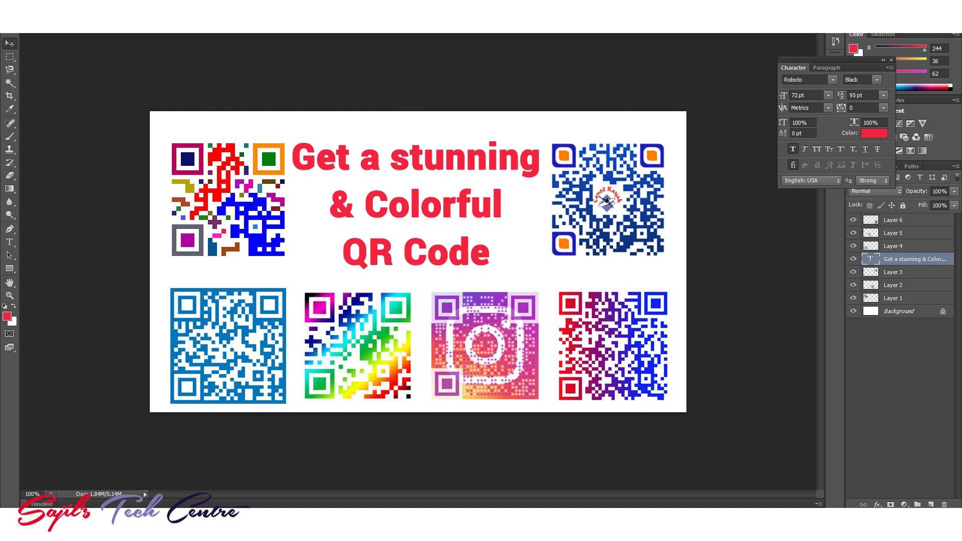
- Switch to Photoshop and save the QR code banner inside YOUTUBE\SAJILS TECH CENTRE\1 NEW VIDEOS on New Volume (G:)
key("alt+f")
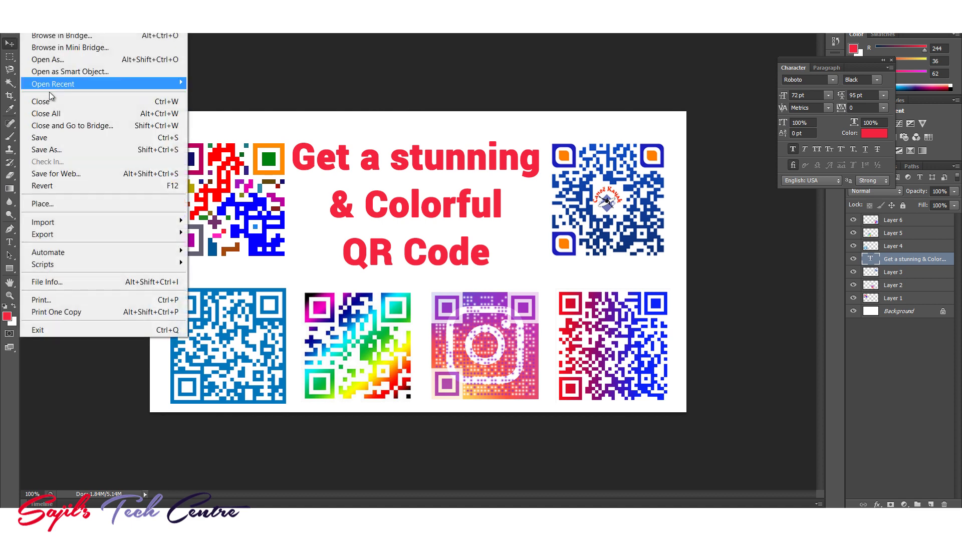
left_click(45, 149)
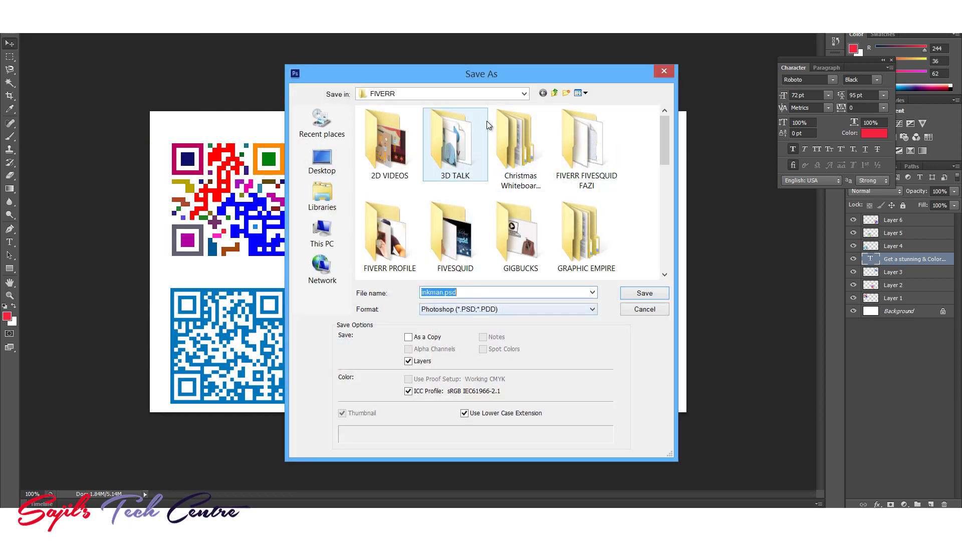
left_click(462, 95)
left_click(386, 273)
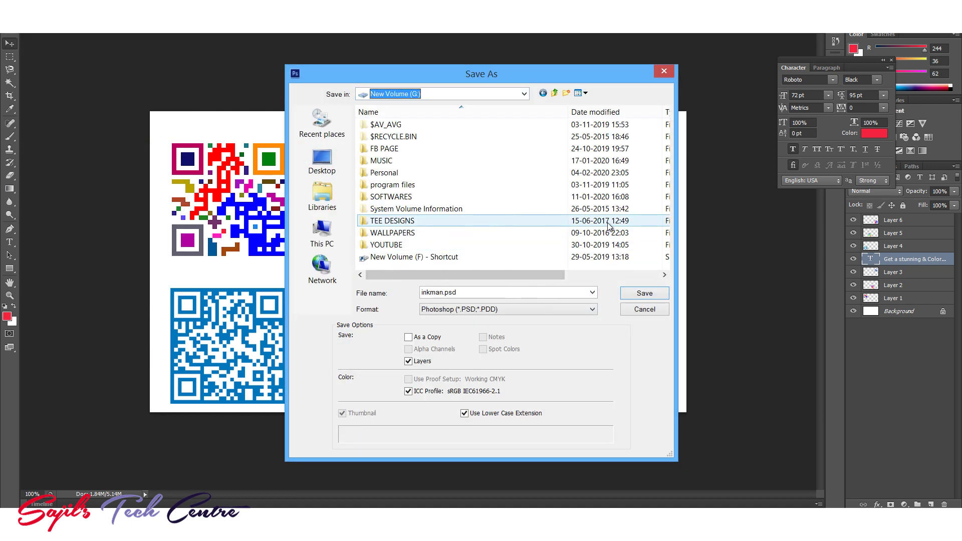
double_click(380, 244)
left_click(403, 187)
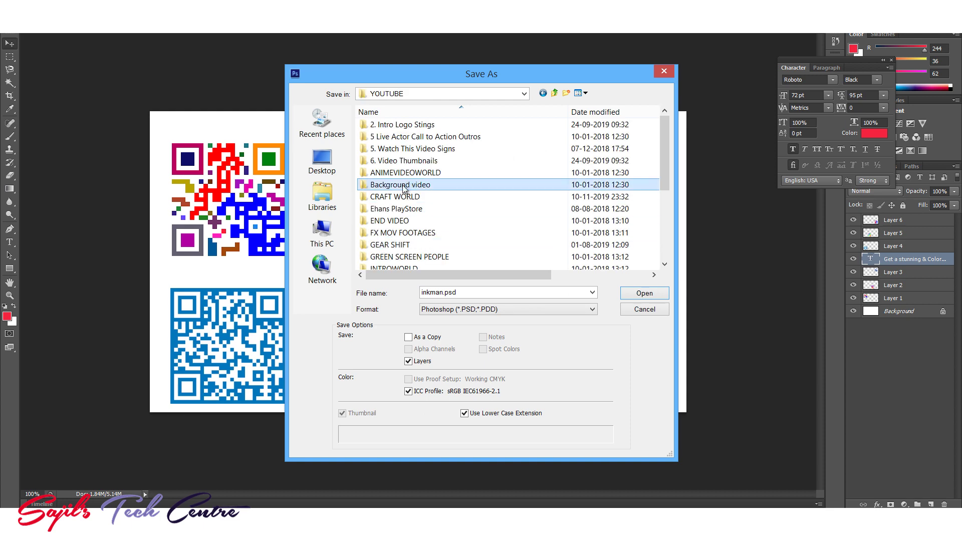
scroll(403, 187, "down", 4)
key("i")
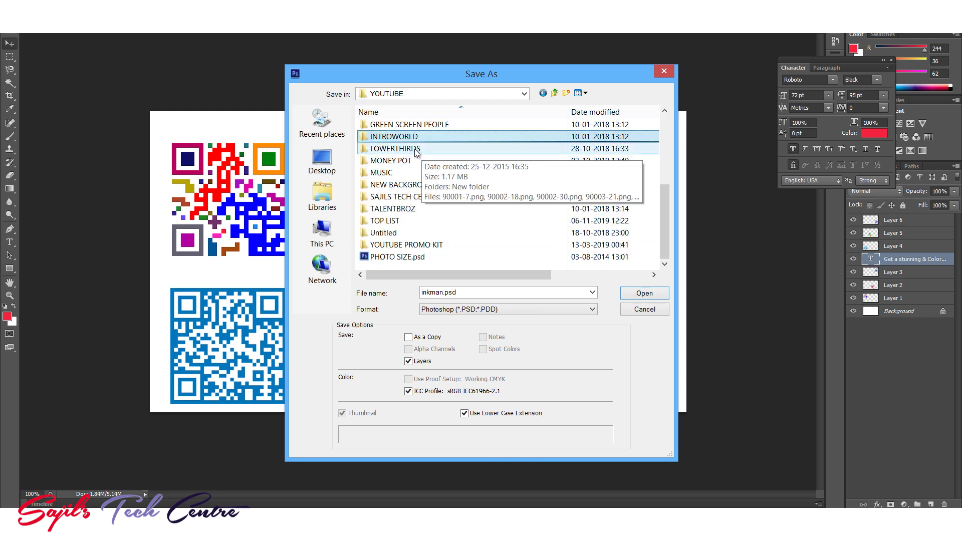
double_click(396, 196)
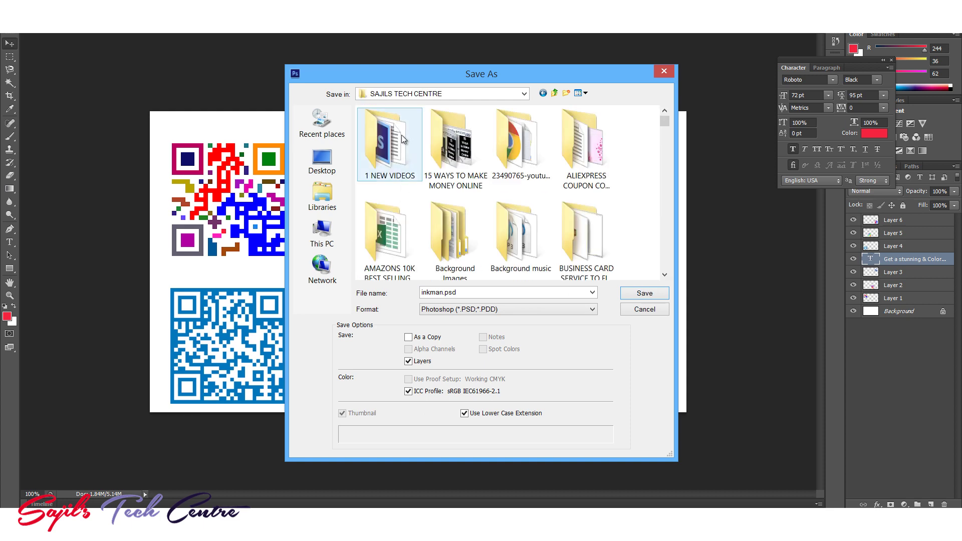
double_click(400, 136)
double_click(440, 195)
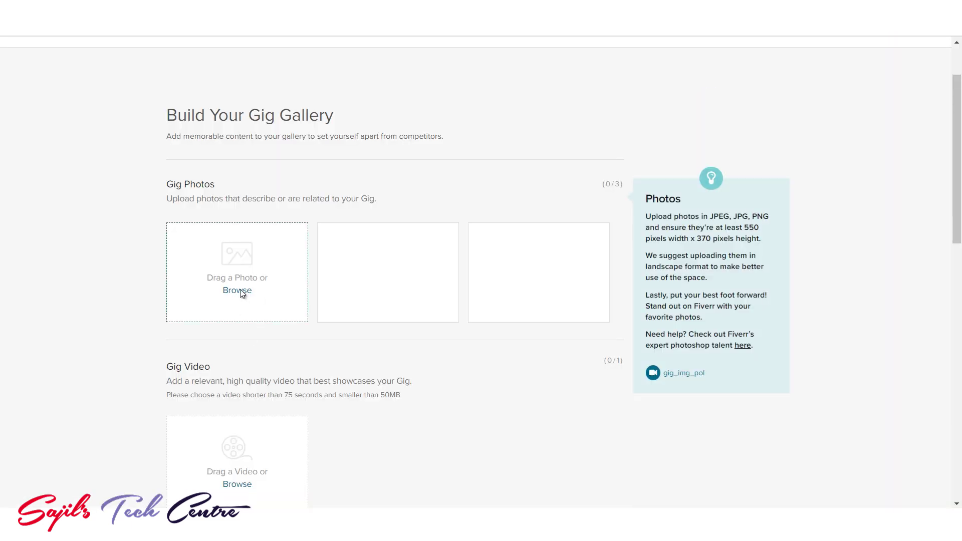
- Upload the "Get a stunning & Colorful QR Code" banner as the first gig photo in the Fiverr gallery
left_click(238, 290)
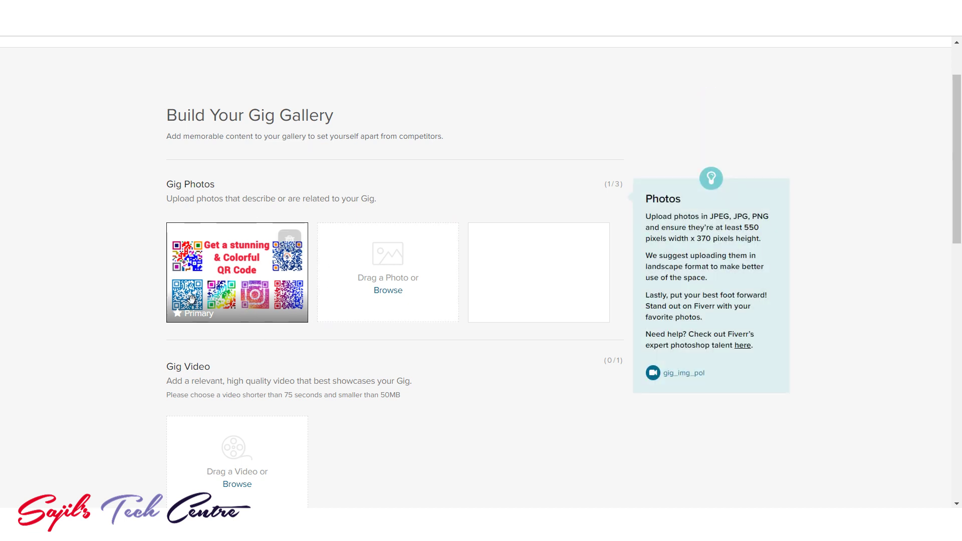
scroll(216, 207, "down", 1)
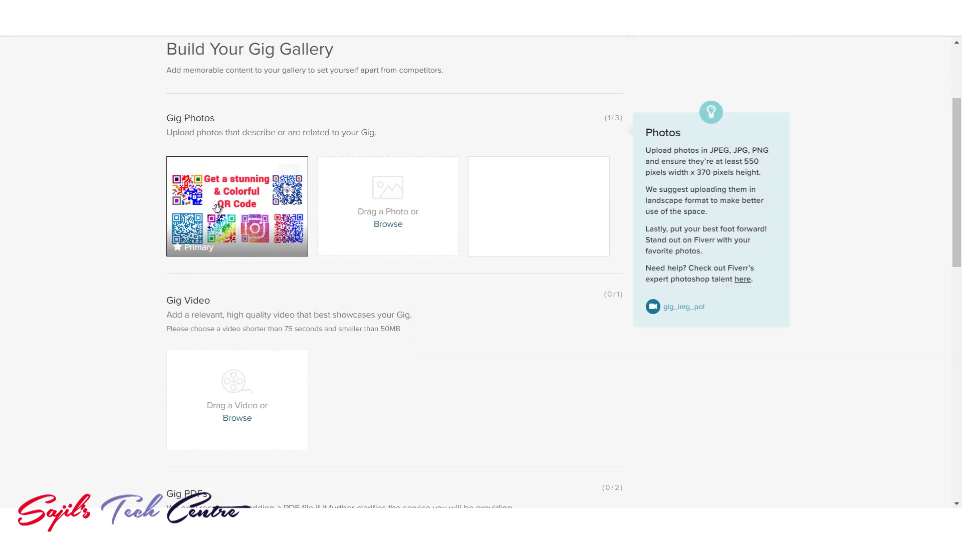
mouse_move(217, 207)
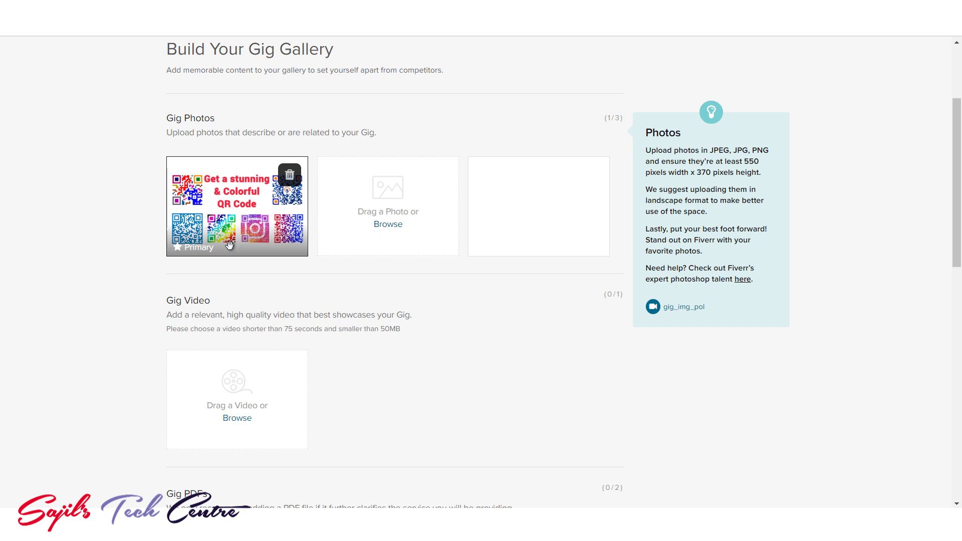
- Save the gallery without adding a video or PDFs, and publish the gig
scroll(229, 244, "down", 5)
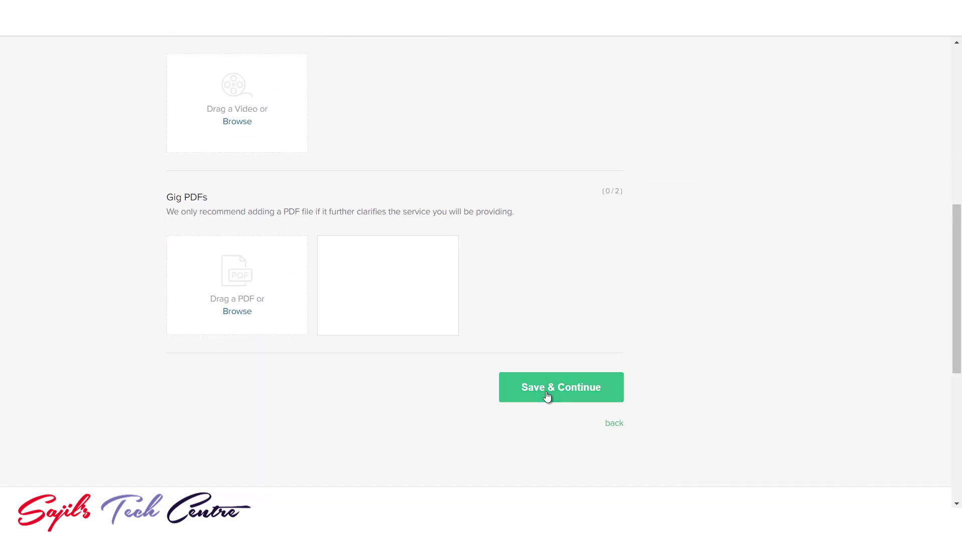
left_click(547, 396)
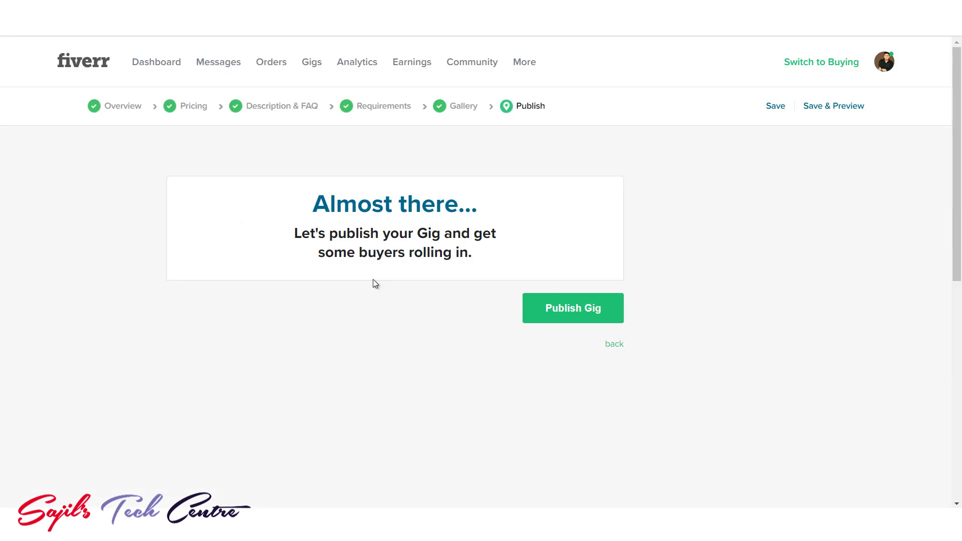
left_click(561, 321)
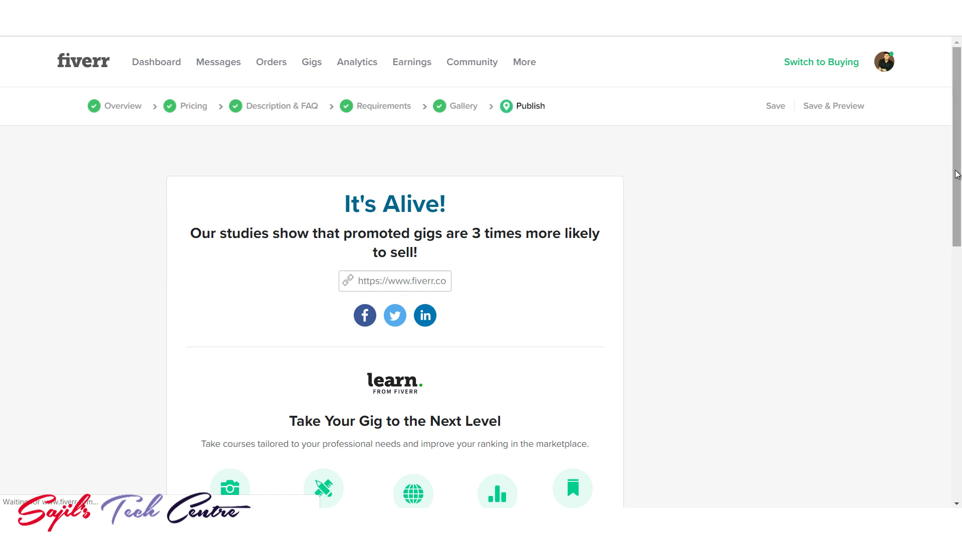
- Look over the published gig's page, including the gig link, social sharing options and recommended Fiverr courses
scroll(956, 173, "down", 2)
scroll(956, 174, "up", 2)
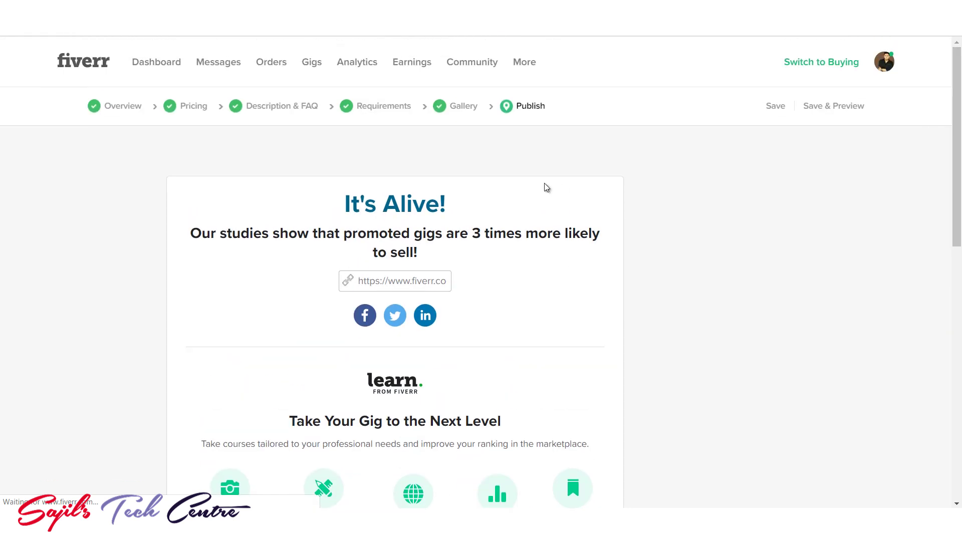
scroll(960, 190, "down", 1)
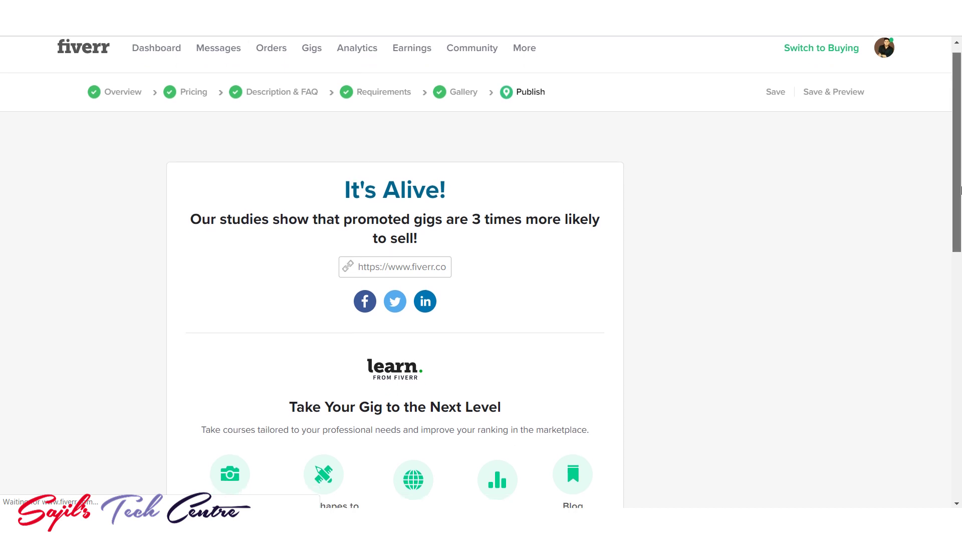
scroll(959, 190, "down", 2)
scroll(960, 225, "up", 2)
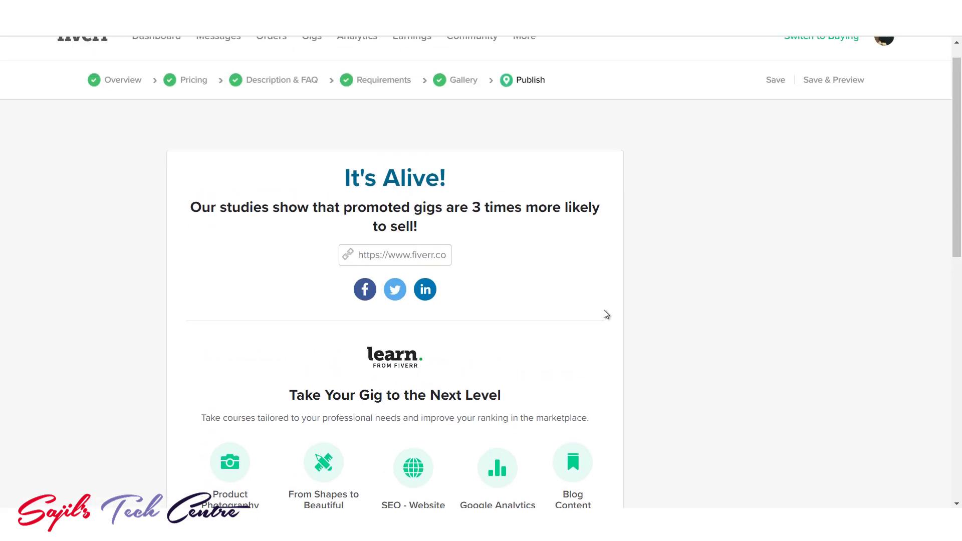
scroll(955, 235, "up", 1)
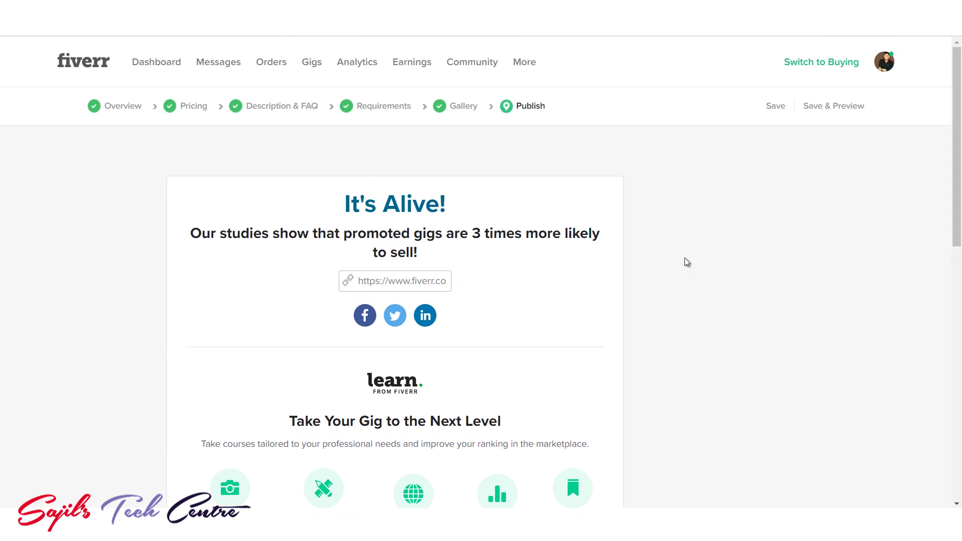
scroll(738, 229, "down", 3)
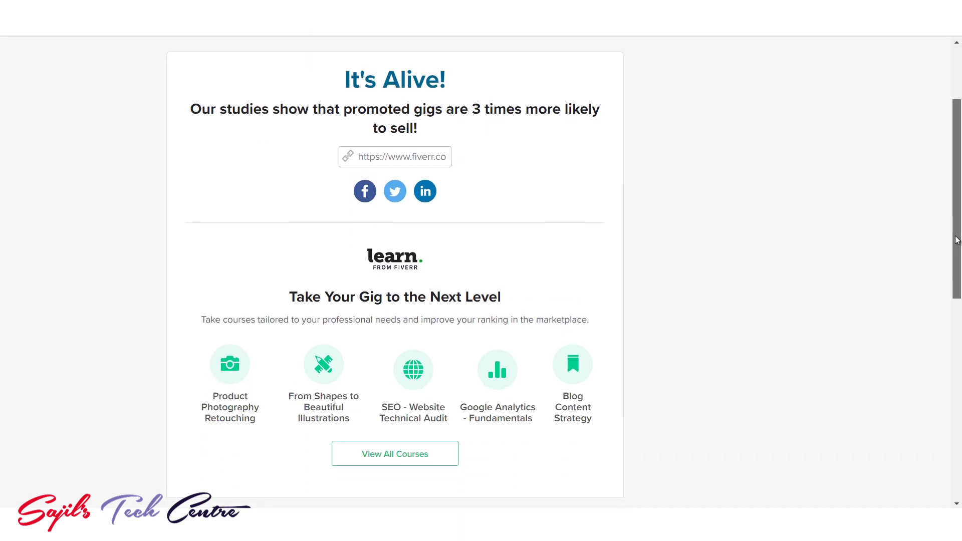
scroll(737, 229, "up", 2)
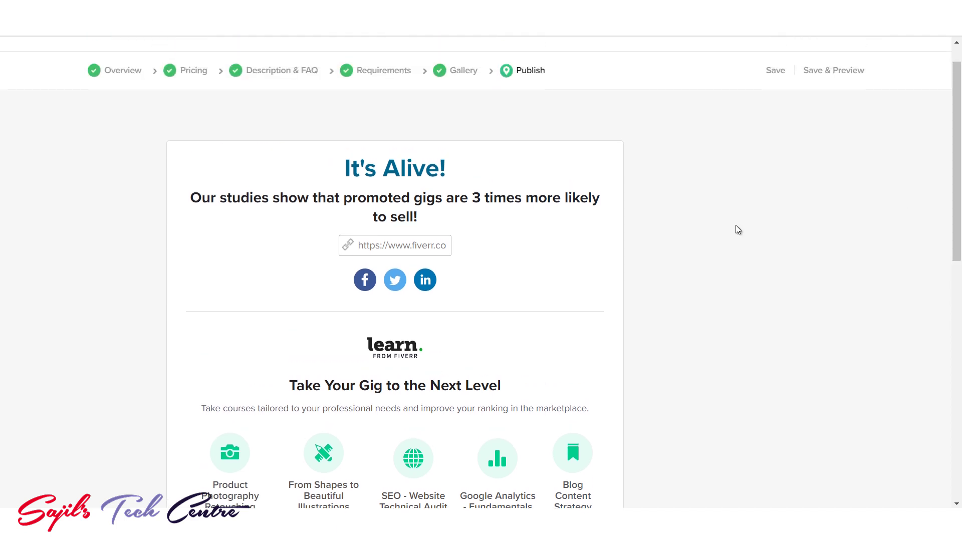